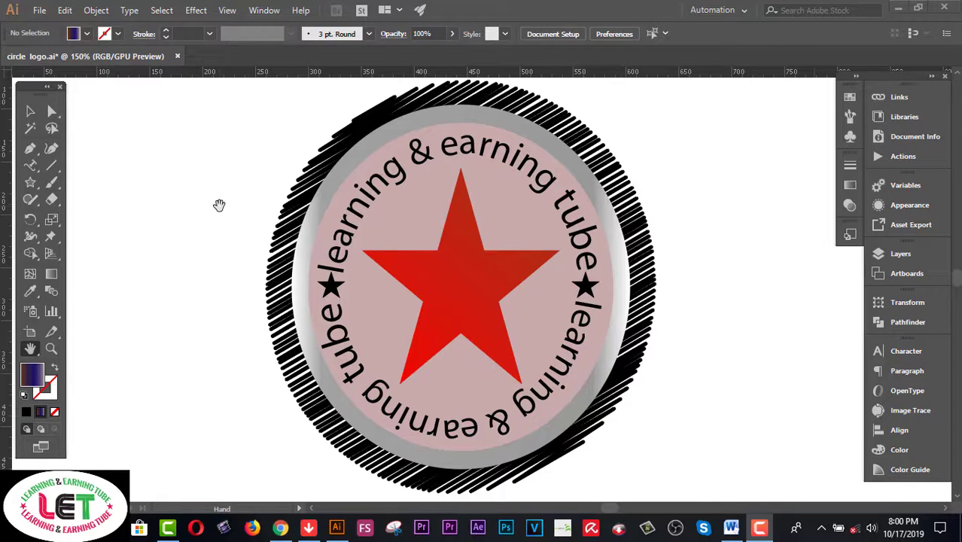
Scale the badge logo down to about 158 px wide and move it into the artboard's top-left corner
click(40, 11)
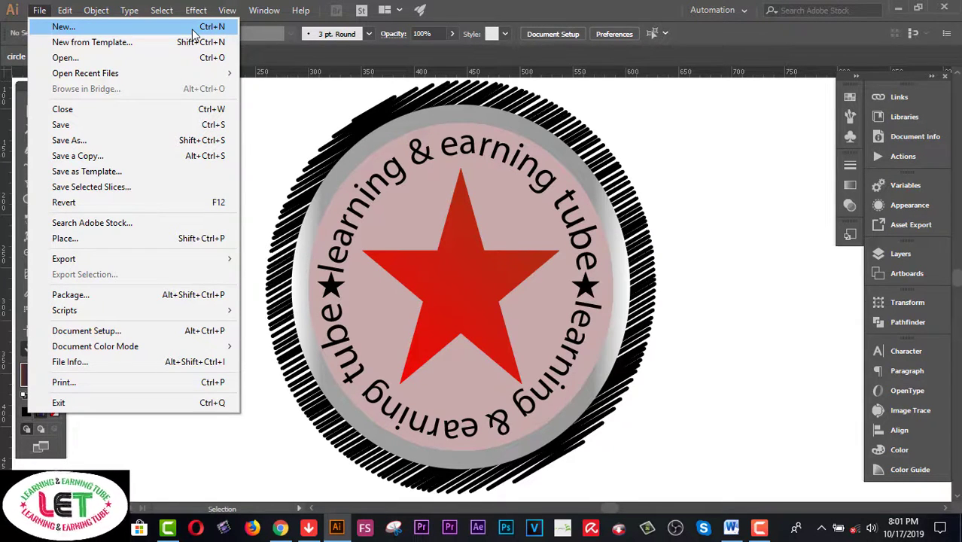
click(274, 92)
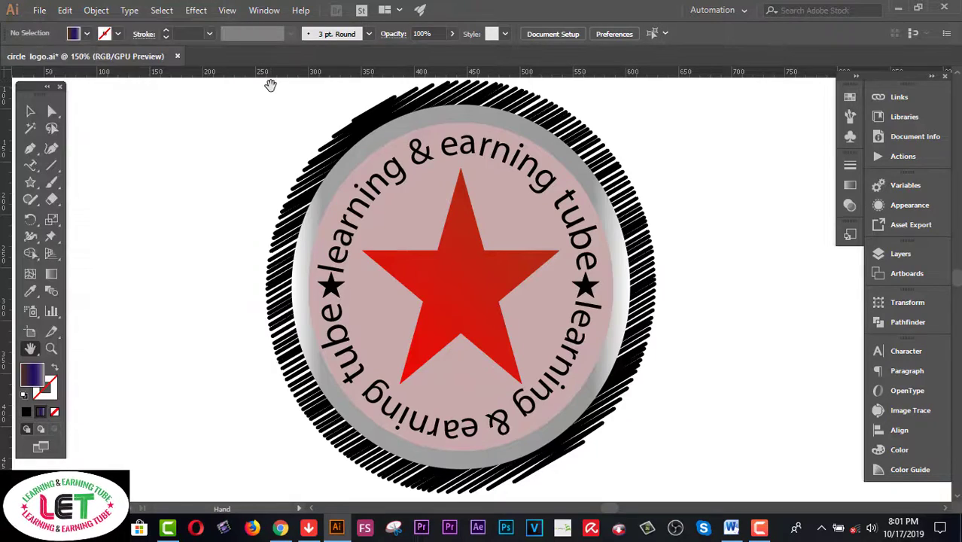
drag(193, 123, 763, 450)
drag(627, 466, 546, 376)
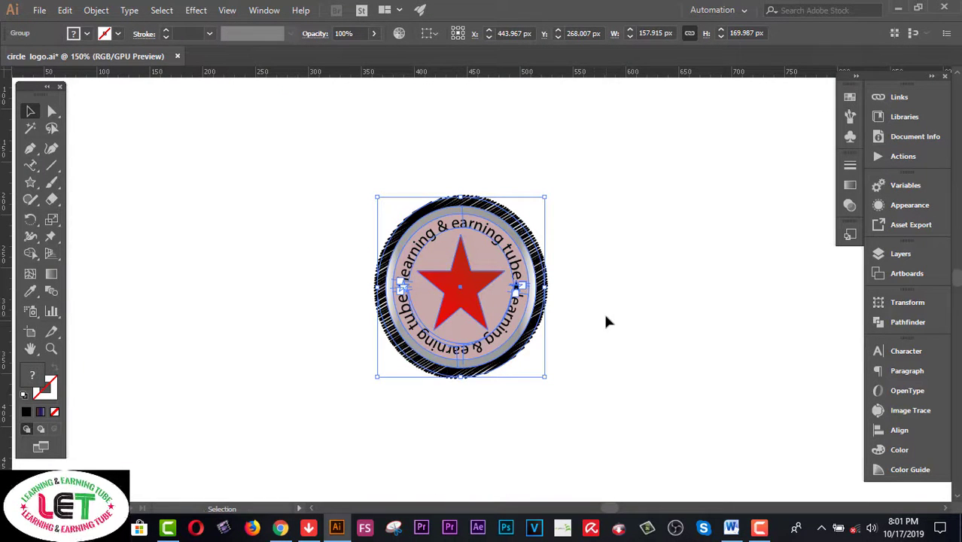
scroll(605, 321, up, 4)
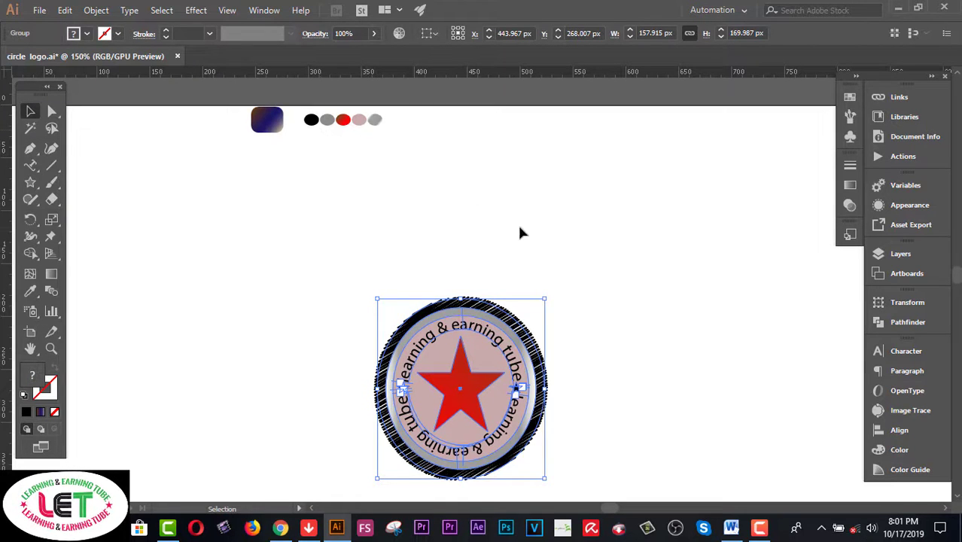
click(521, 257)
drag(510, 373, 217, 196)
click(415, 215)
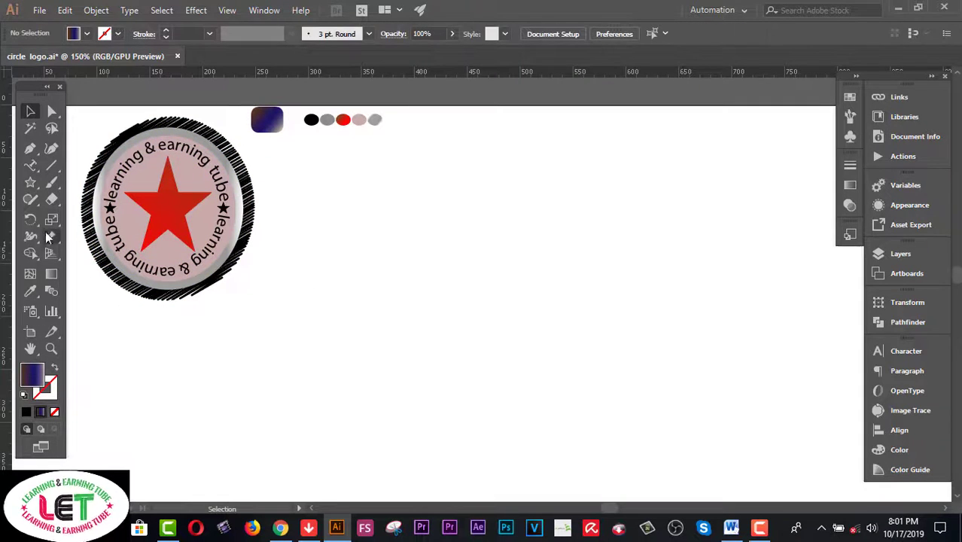
drag(30, 182, 82, 215)
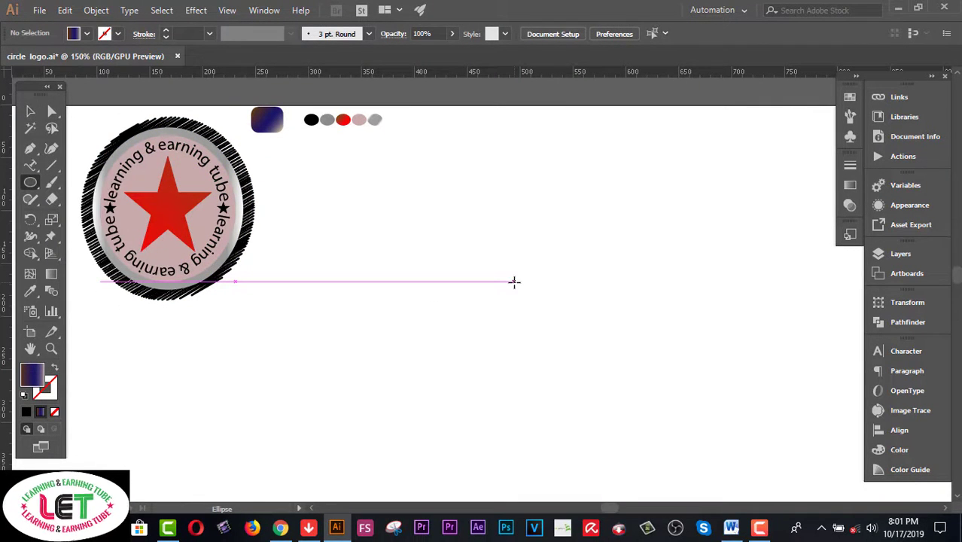
Draw a solid black ellipse beside the logo, sized about 263.5×287.4 px
drag(514, 281, 645, 436)
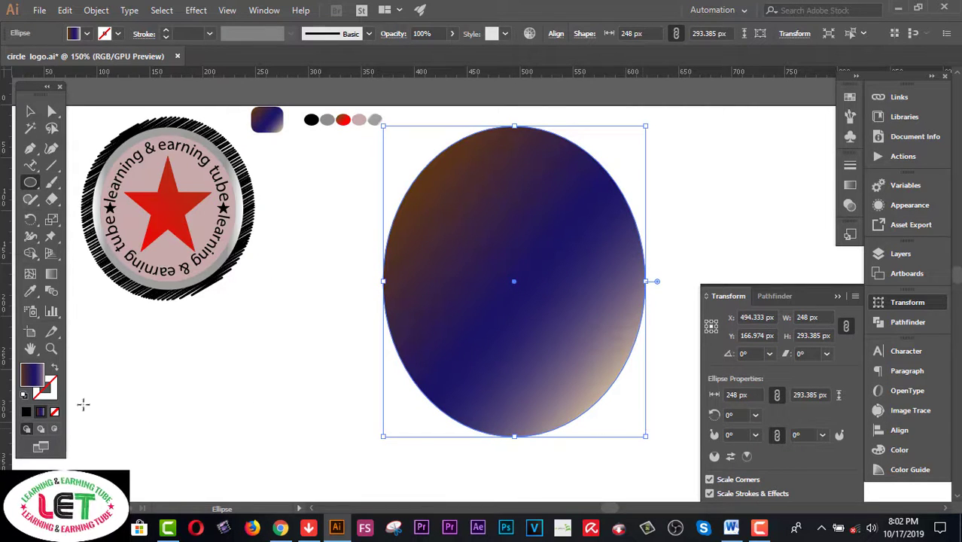
key(v)
click(86, 34)
click(40, 57)
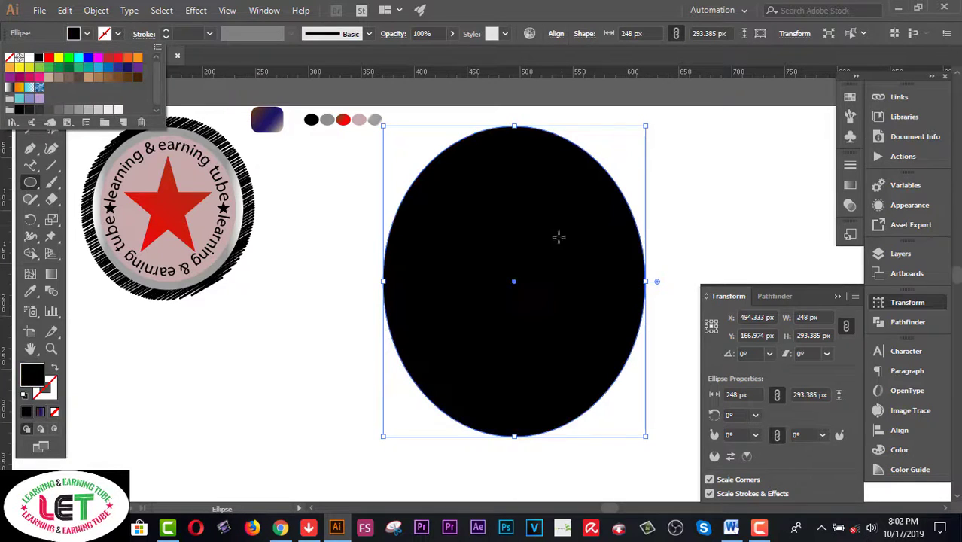
click(384, 281)
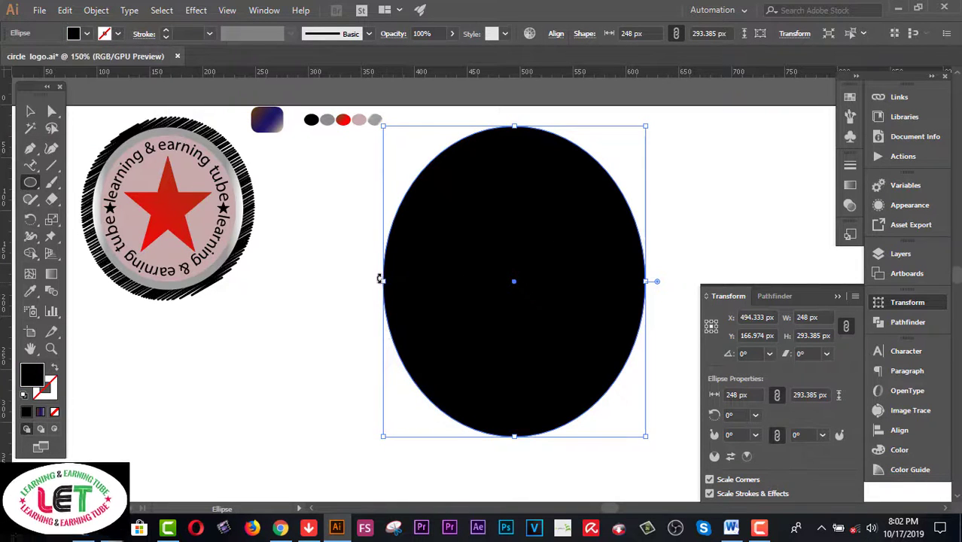
drag(380, 279, 375, 281)
drag(510, 437, 509, 430)
drag(645, 277, 654, 279)
click(28, 113)
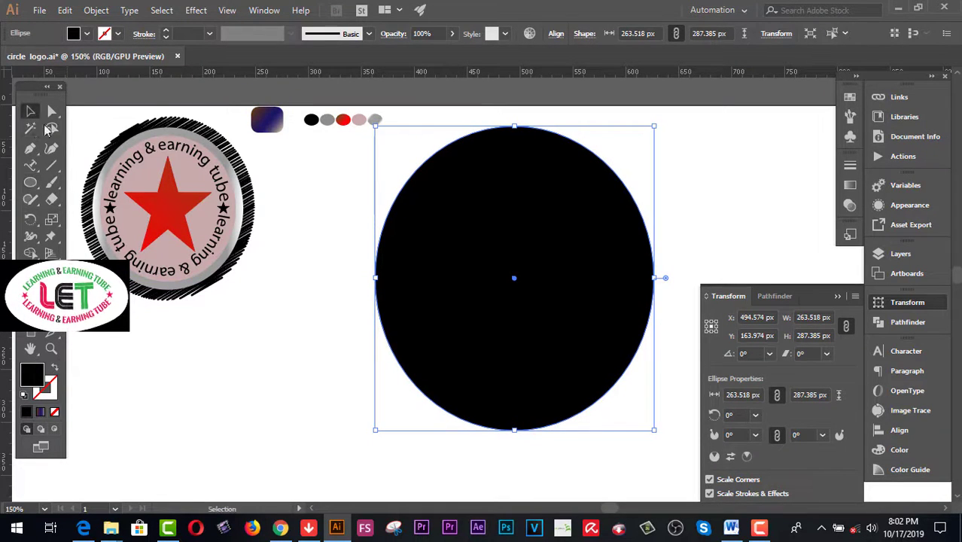
click(332, 178)
Copy the black ellipse, paste it in front, and shrink the copy to 232.9×253.9 px
click(636, 232)
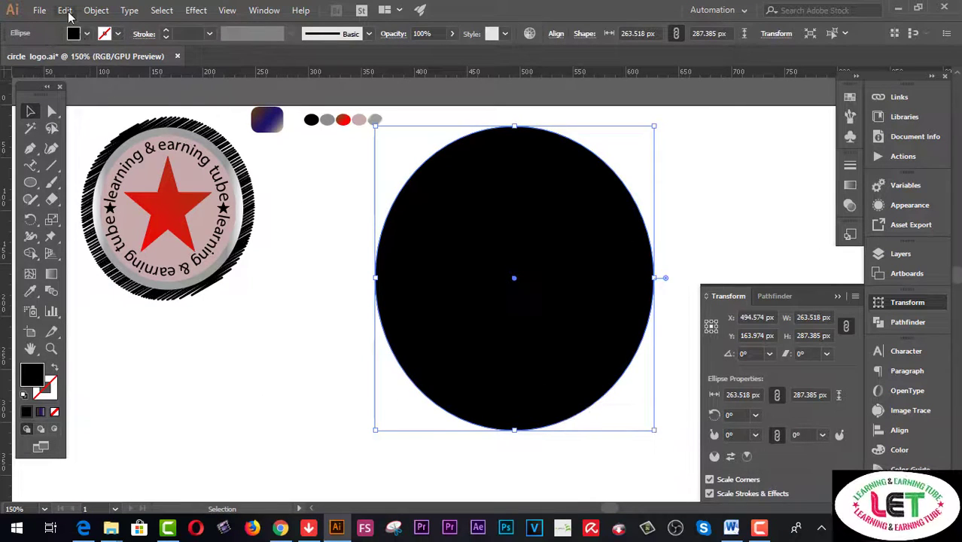
click(65, 10)
click(78, 78)
click(65, 10)
click(90, 103)
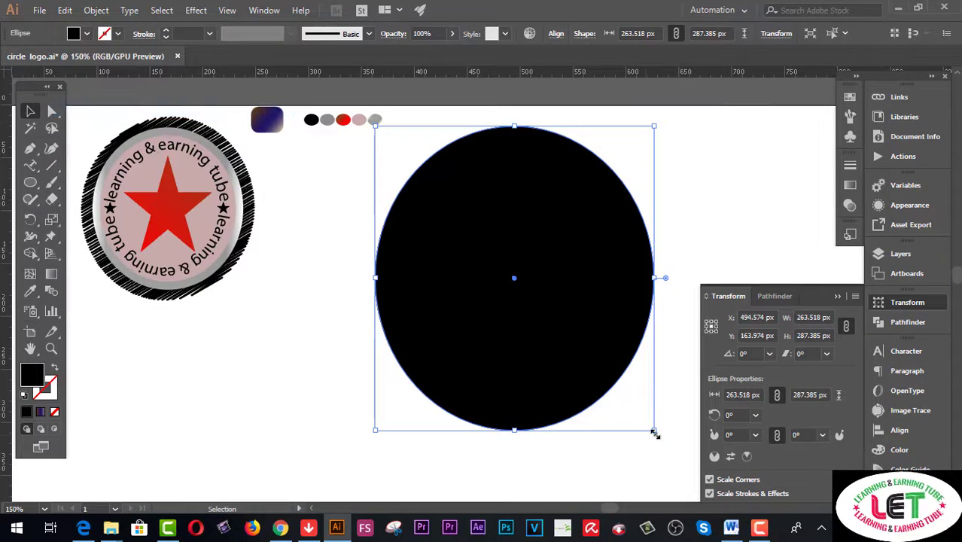
drag(653, 432, 638, 417)
Fill the inner ellipse with the grey gradient swatch using the Eyedropper
key(i)
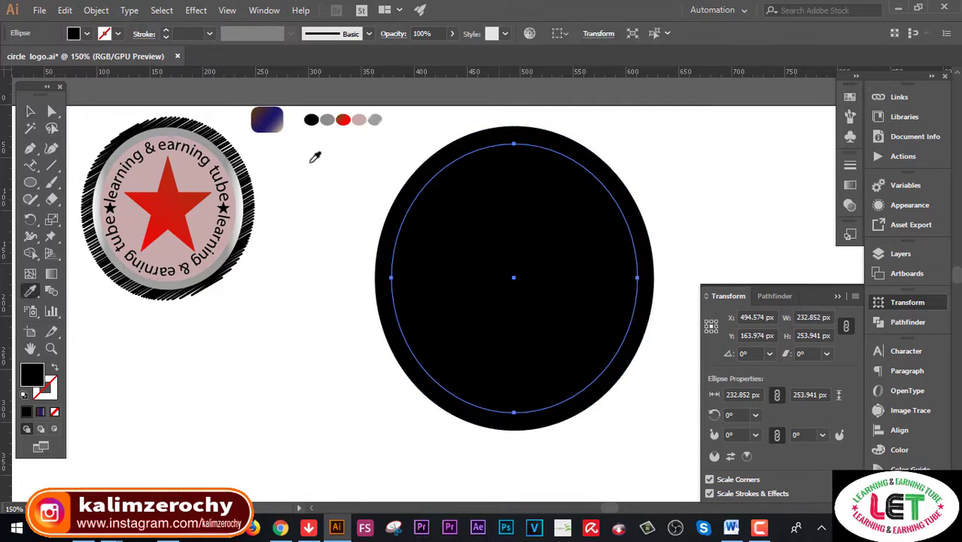
click(374, 119)
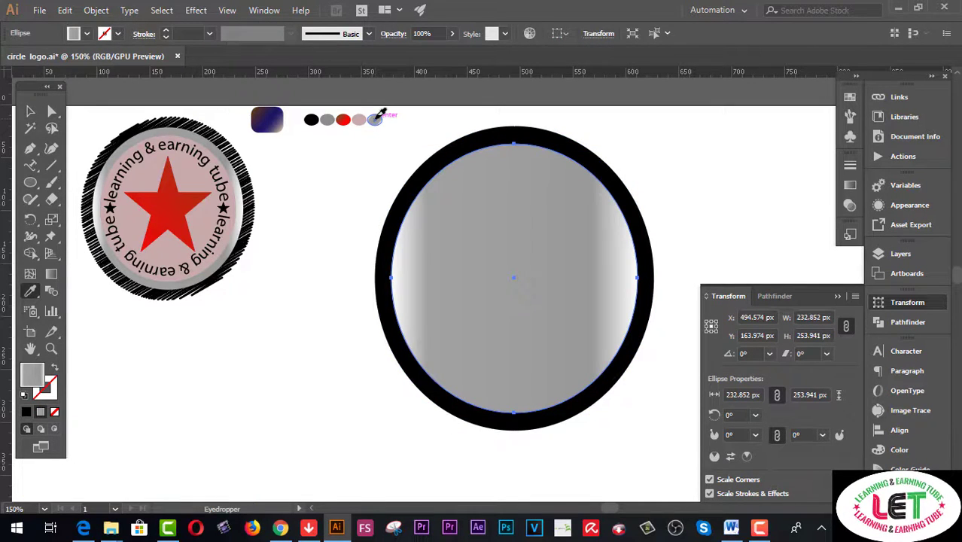
key(v)
click(257, 329)
Paste a 205×223.6 px copy in front of the grey ellipse and fill it with the logo's pink
click(484, 317)
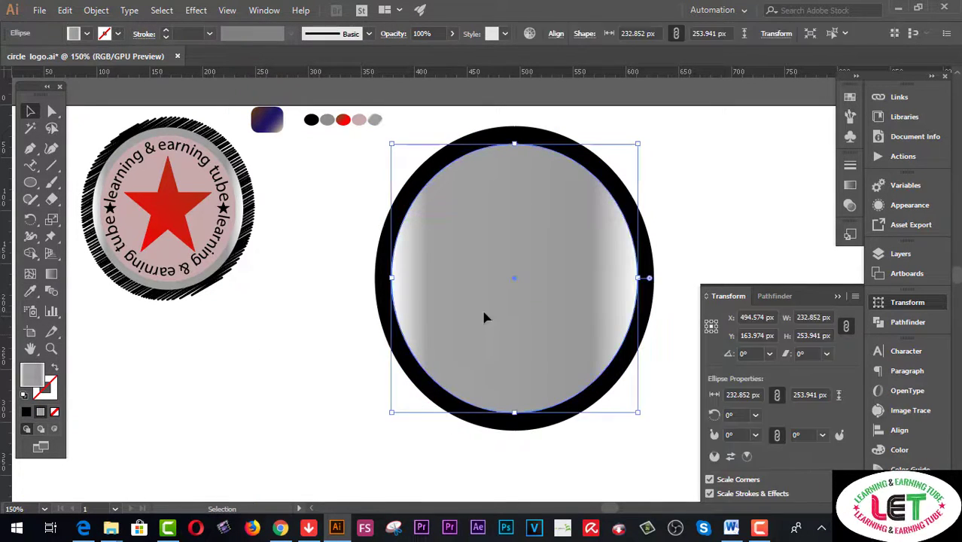
click(65, 10)
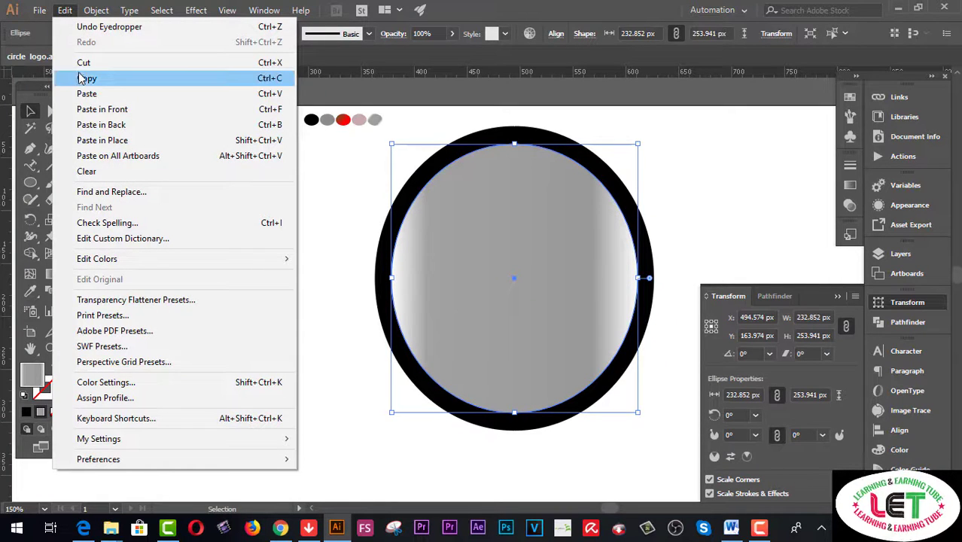
click(99, 79)
click(64, 9)
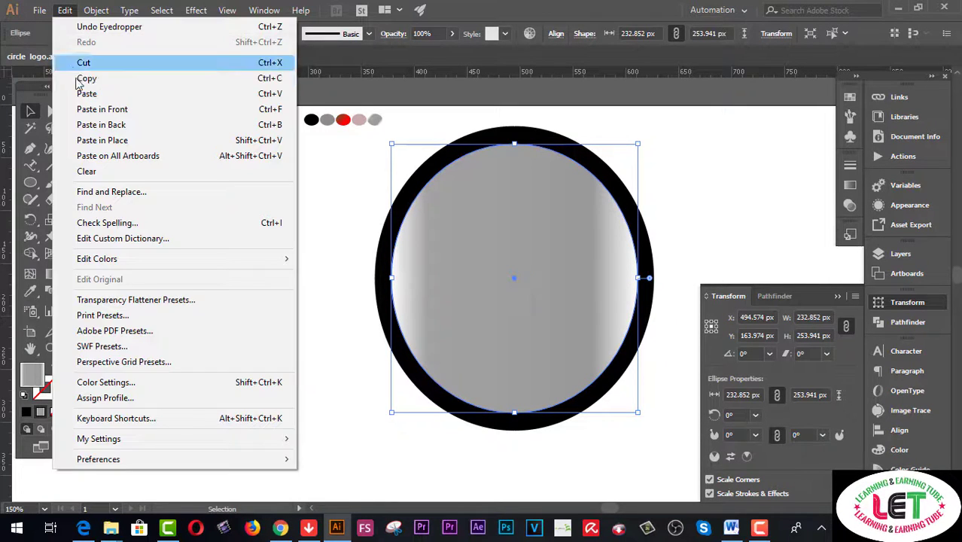
click(88, 111)
drag(637, 412, 623, 396)
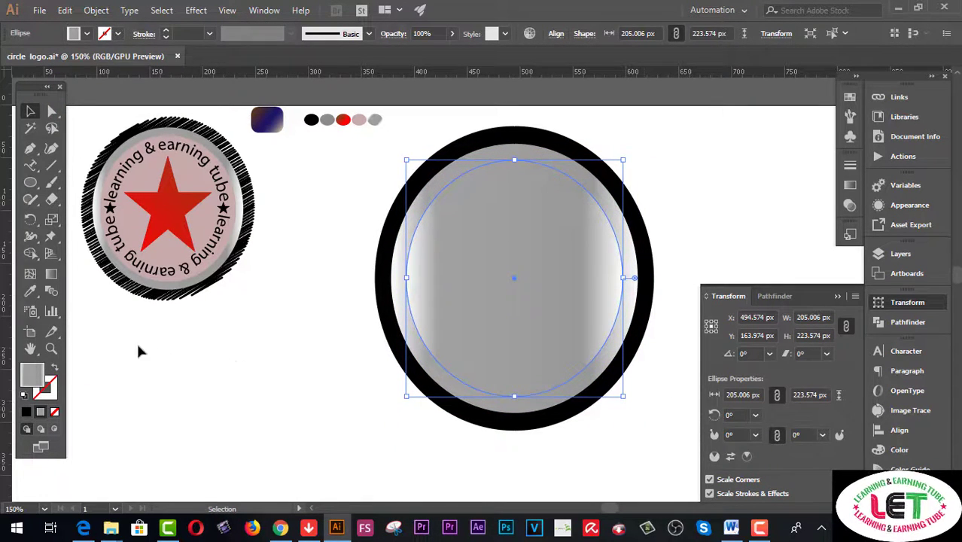
click(30, 291)
click(145, 169)
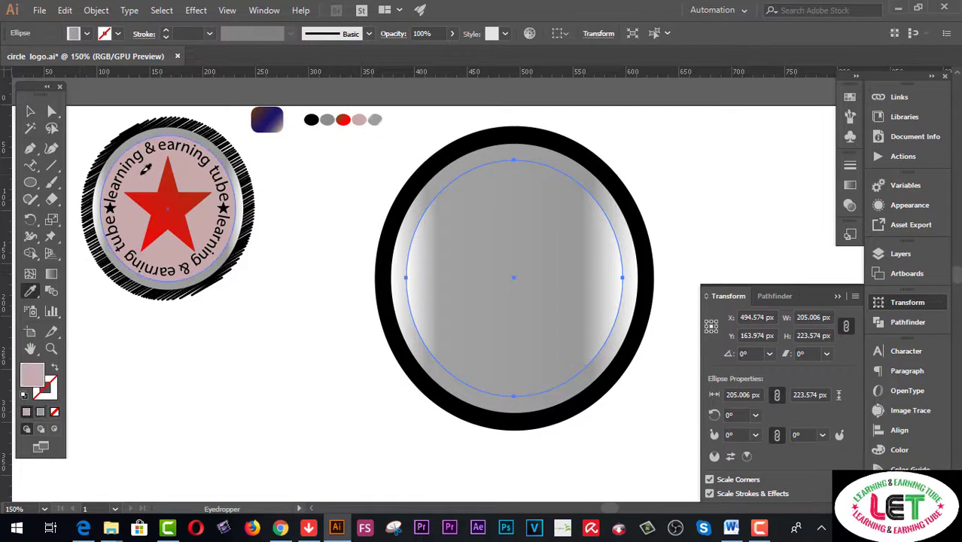
key(v)
click(296, 419)
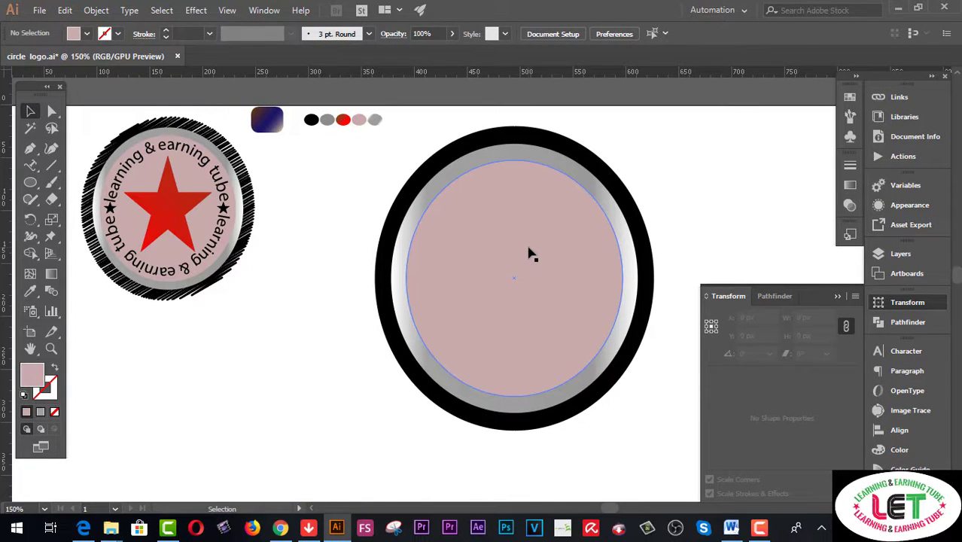
Add a vertical guide and paste a 156.852×171.058 px solid black ellipse centred inside the pink one
drag(6, 380, 435, 369)
click(495, 315)
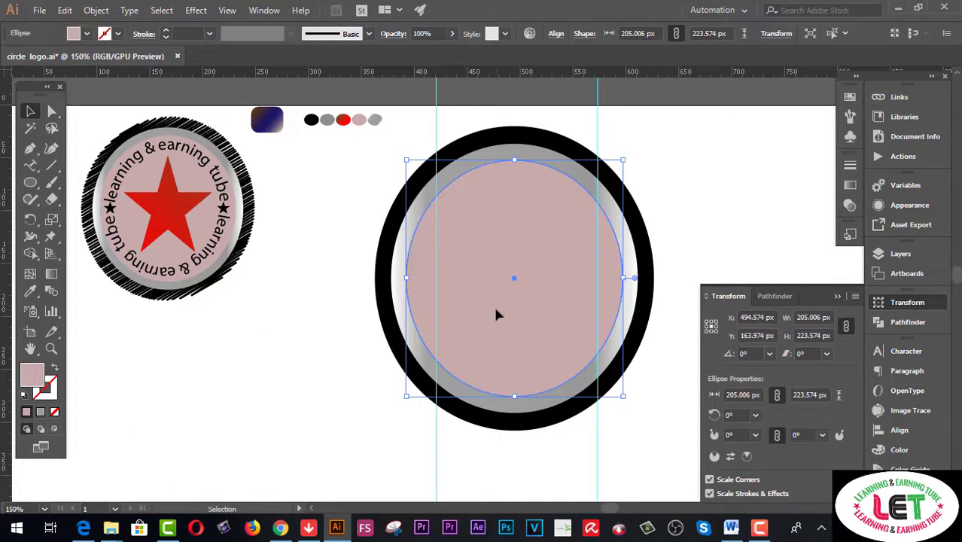
click(65, 10)
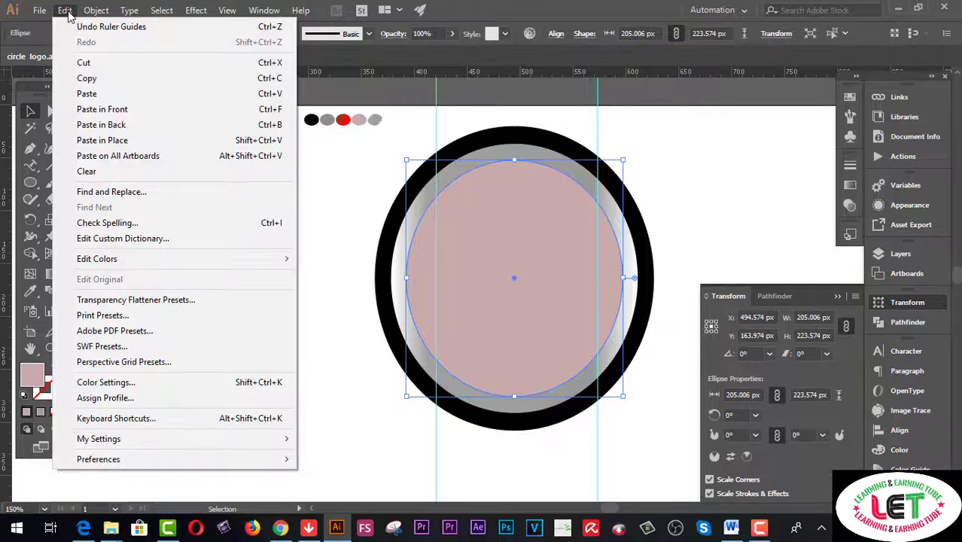
click(87, 78)
click(65, 10)
click(103, 109)
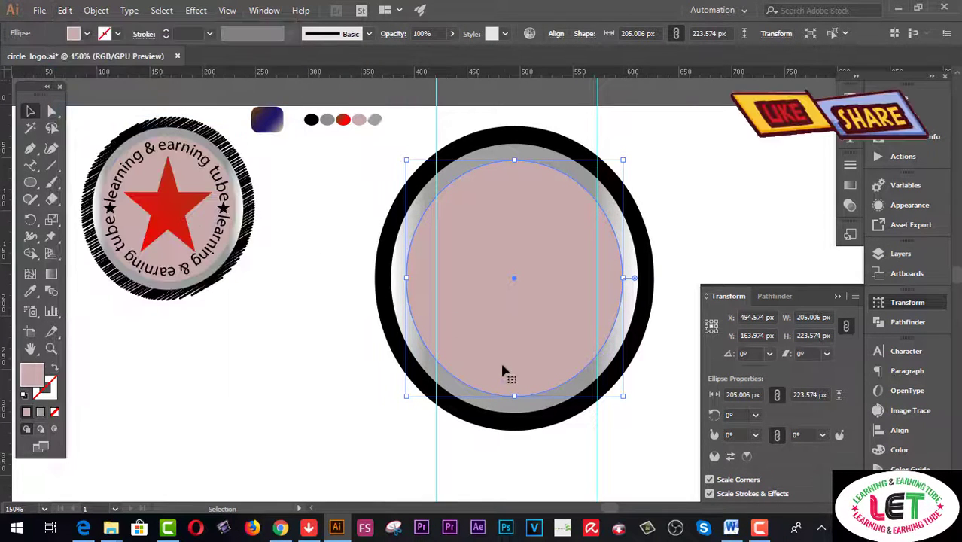
drag(623, 399, 596, 381)
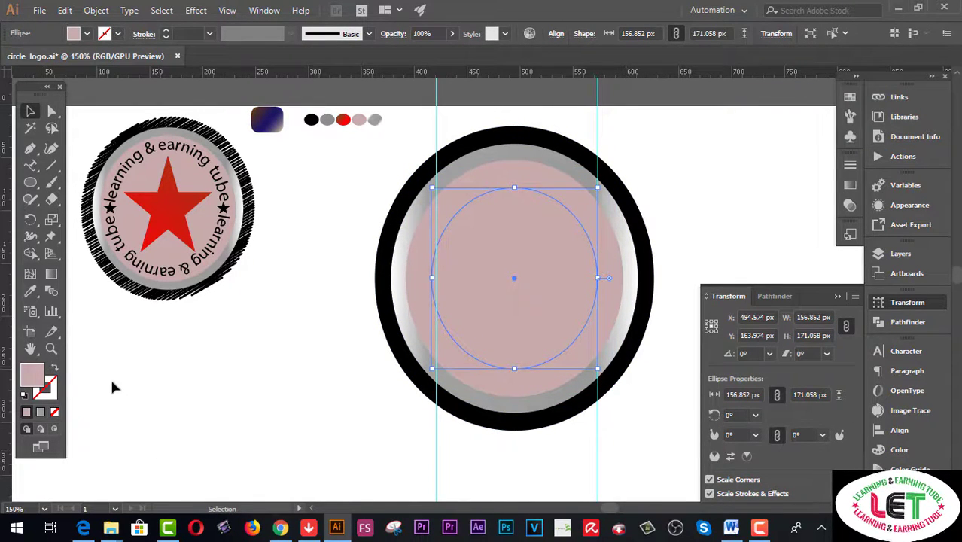
click(33, 293)
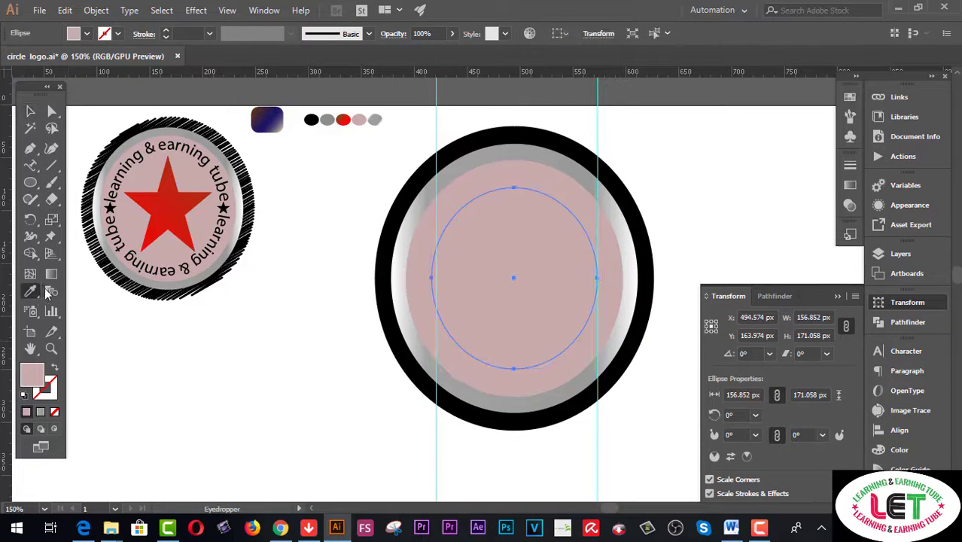
click(311, 120)
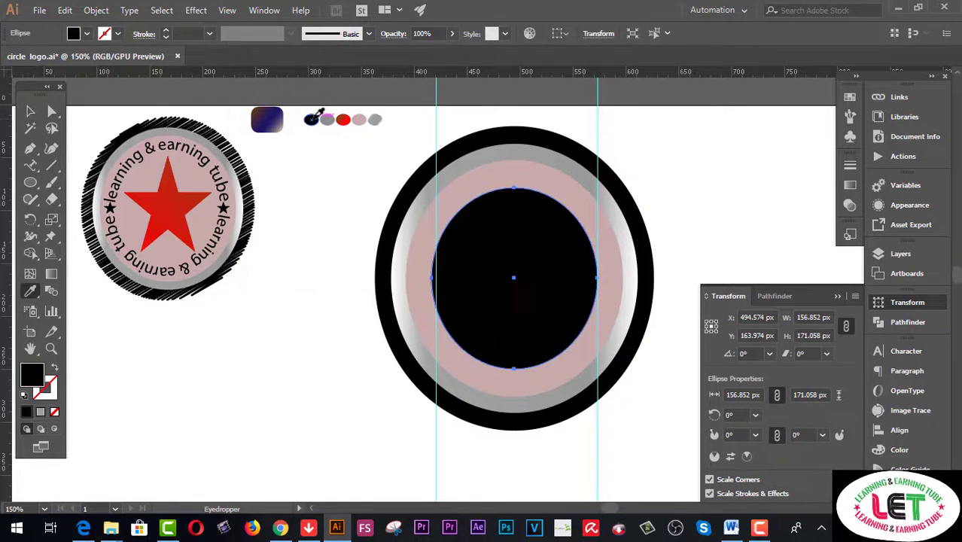
click(30, 112)
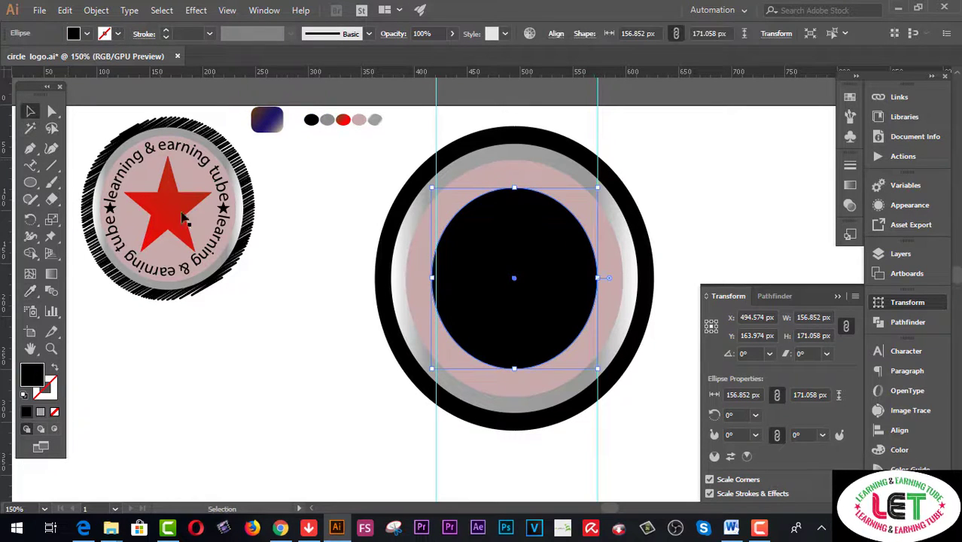
click(364, 388)
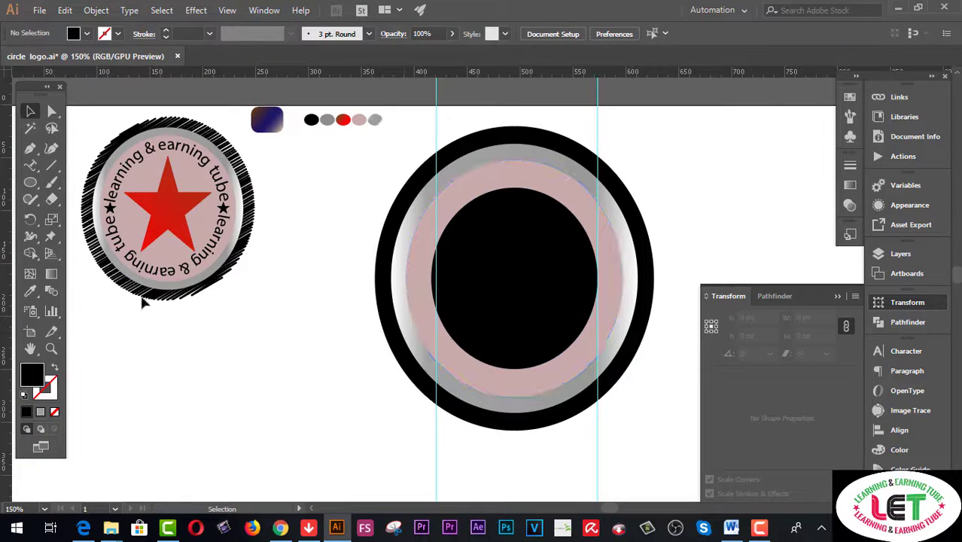
Place two horizontal guides across the circles and align the vertical guides with the pink ring's outer edges
drag(391, 75, 412, 268)
drag(392, 75, 419, 305)
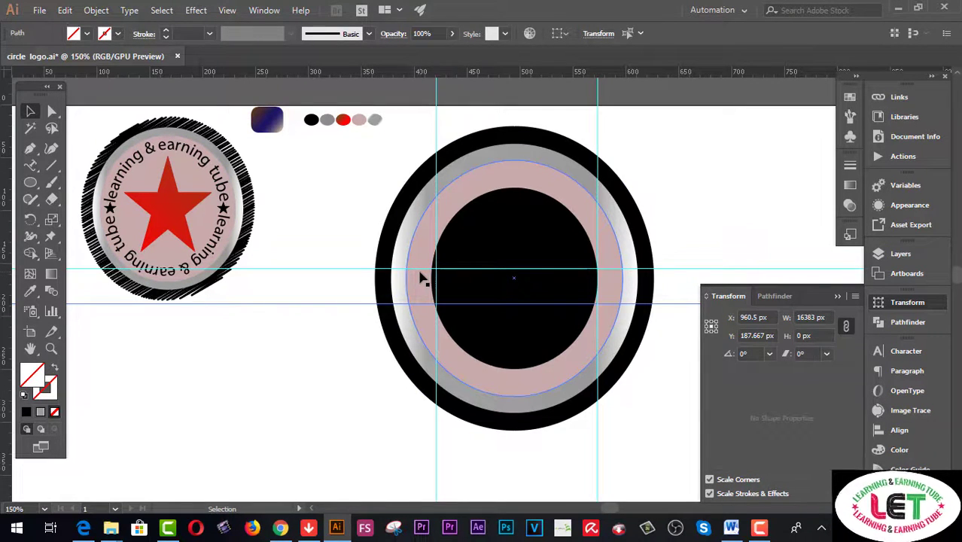
drag(436, 279, 424, 272)
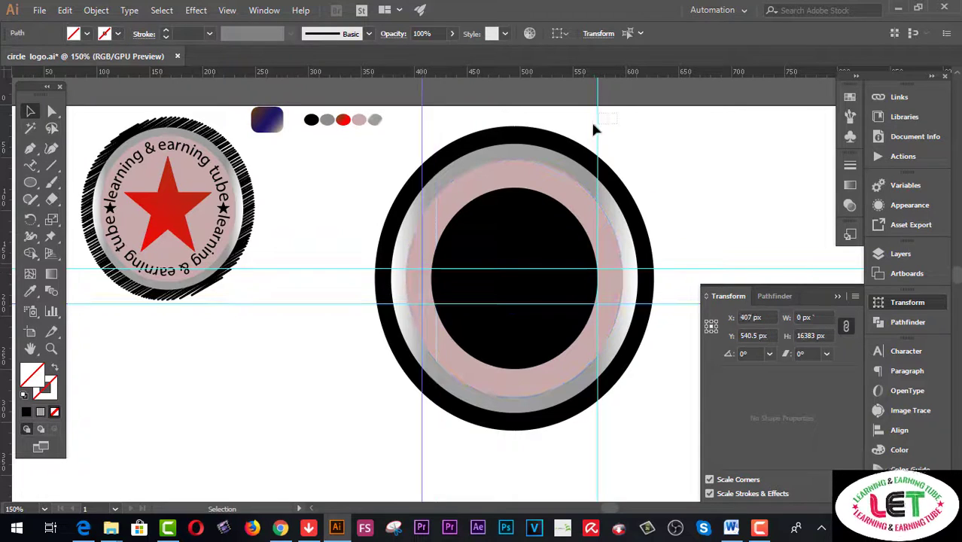
drag(597, 131, 607, 130)
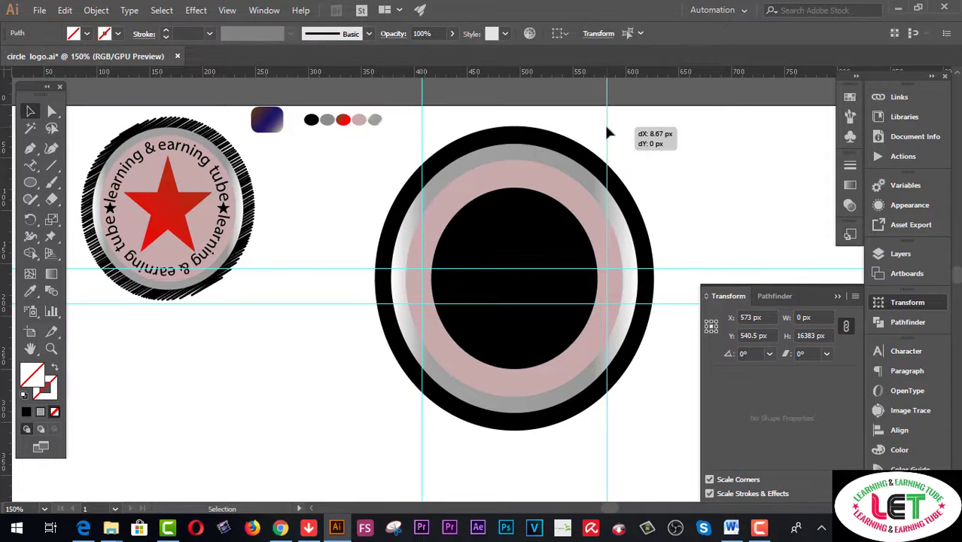
drag(606, 129, 607, 130)
key(ctrl+=)
click(30, 165)
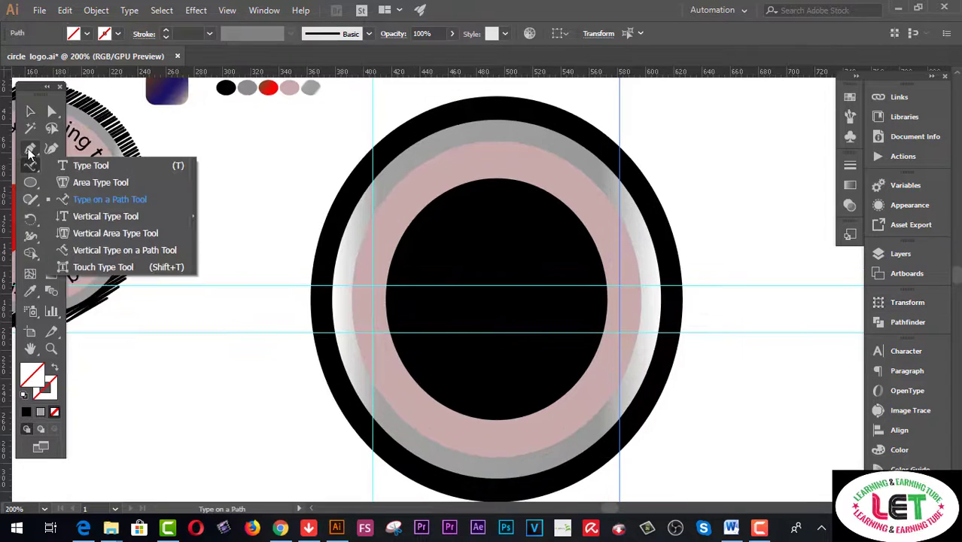
Draw an open Pen arch over the pink ring's top, from the left to the right guide intersection
click(30, 149)
click(79, 149)
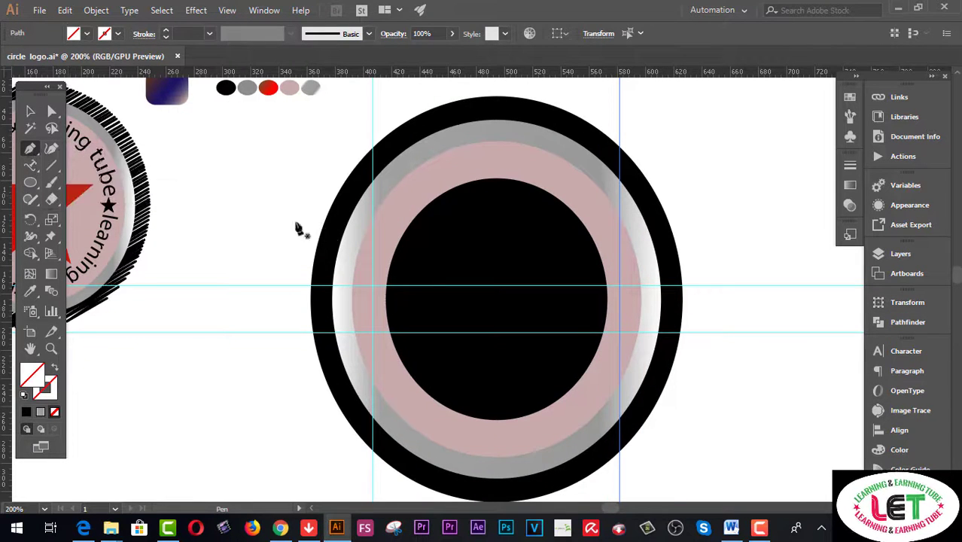
click(374, 286)
drag(495, 161, 603, 153)
click(495, 163)
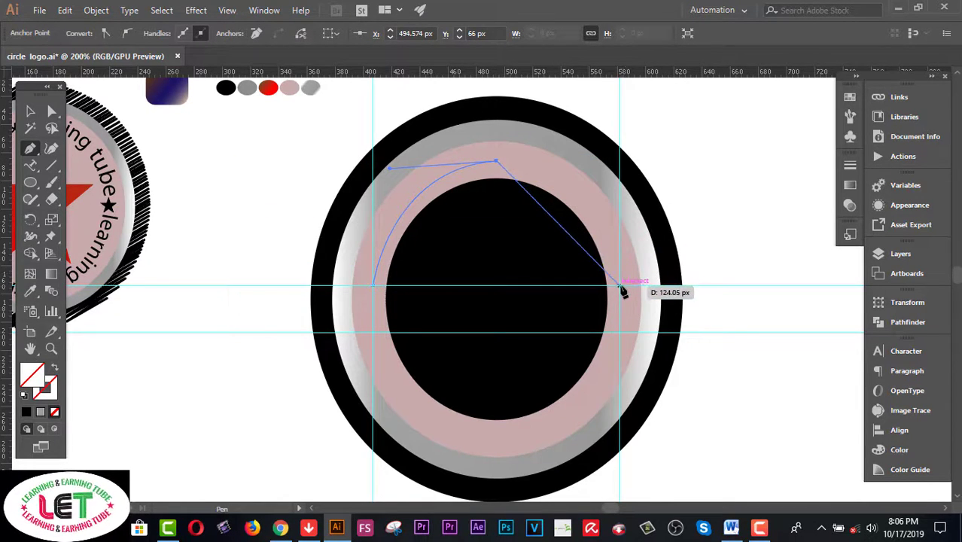
drag(620, 287, 641, 412)
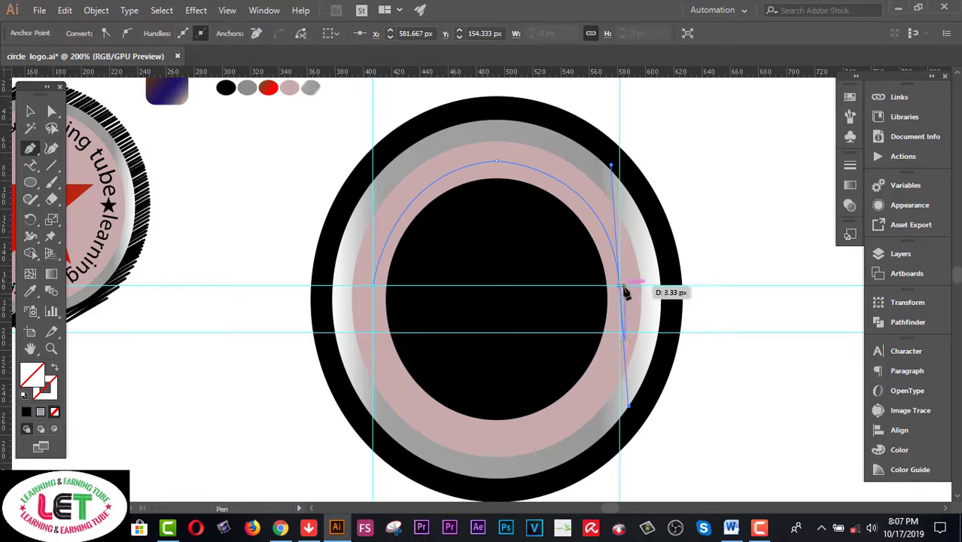
drag(621, 288, 162, 128)
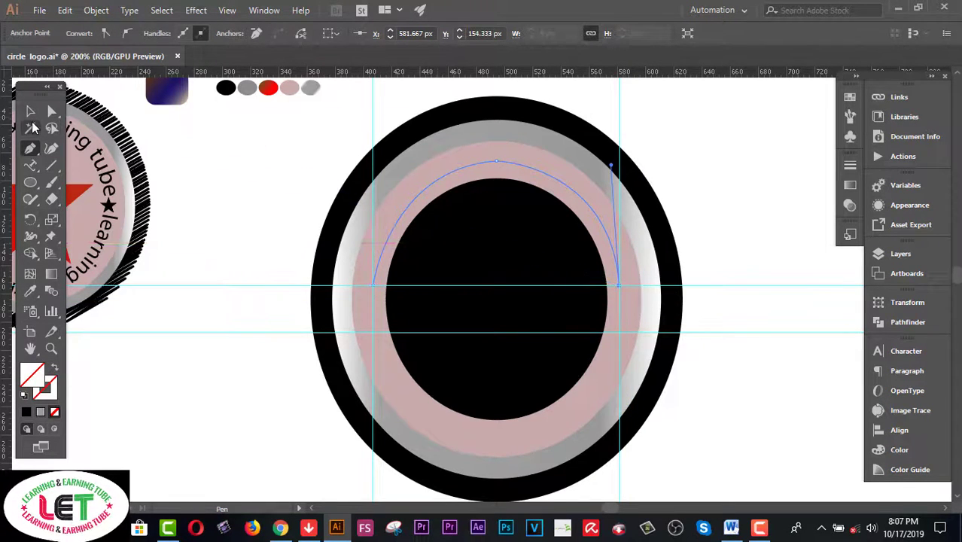
click(30, 111)
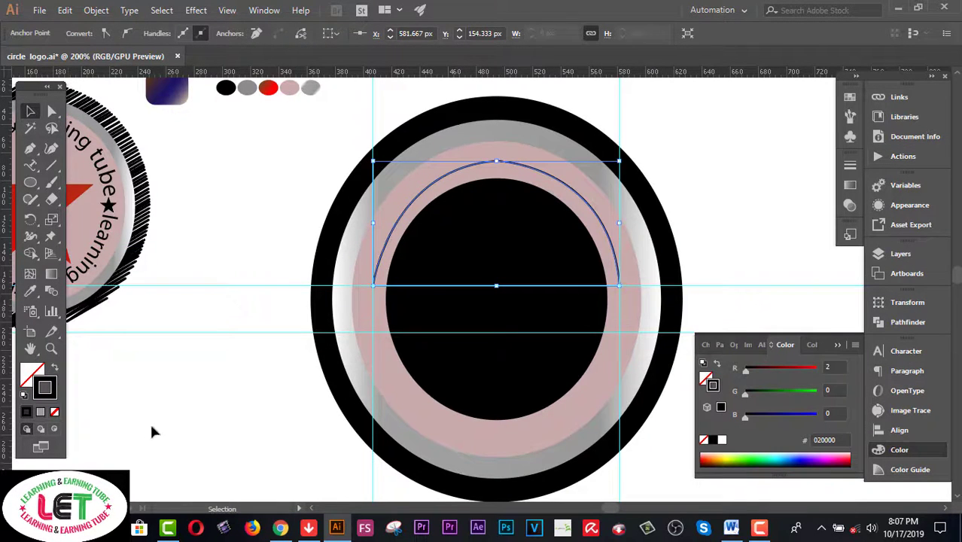
click(51, 347)
click(522, 254)
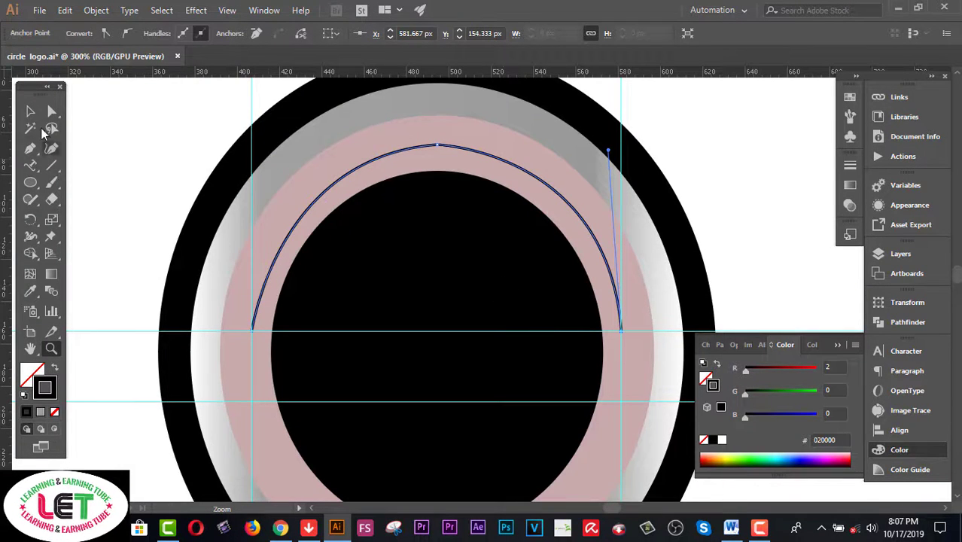
click(32, 167)
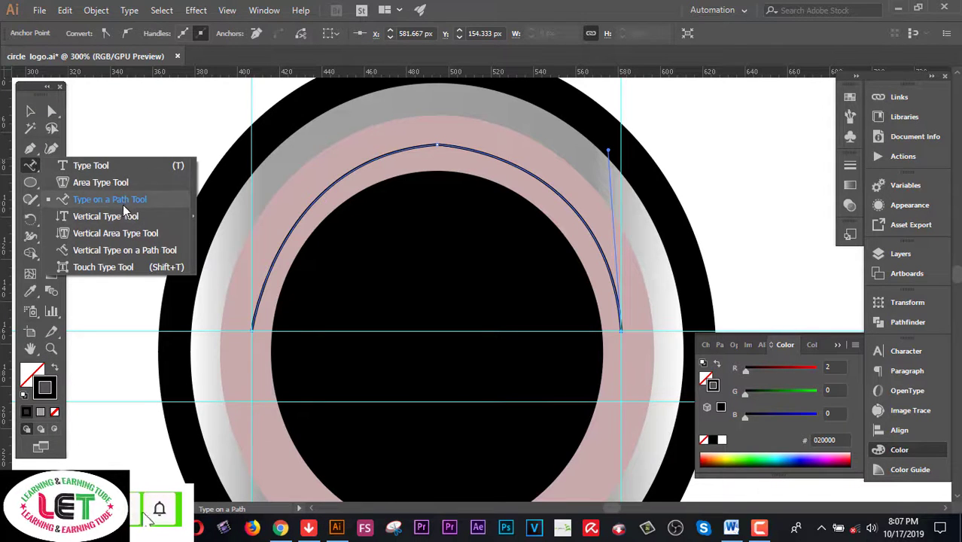
click(100, 203)
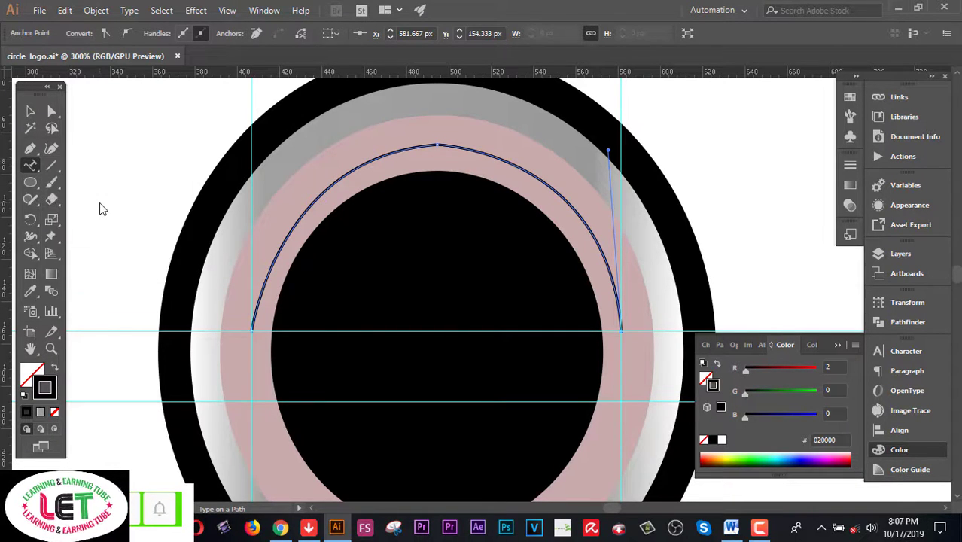
Replace the Lorem ipsum placeholder on the arc with 'learning & earning tube' and select the text
click(254, 327)
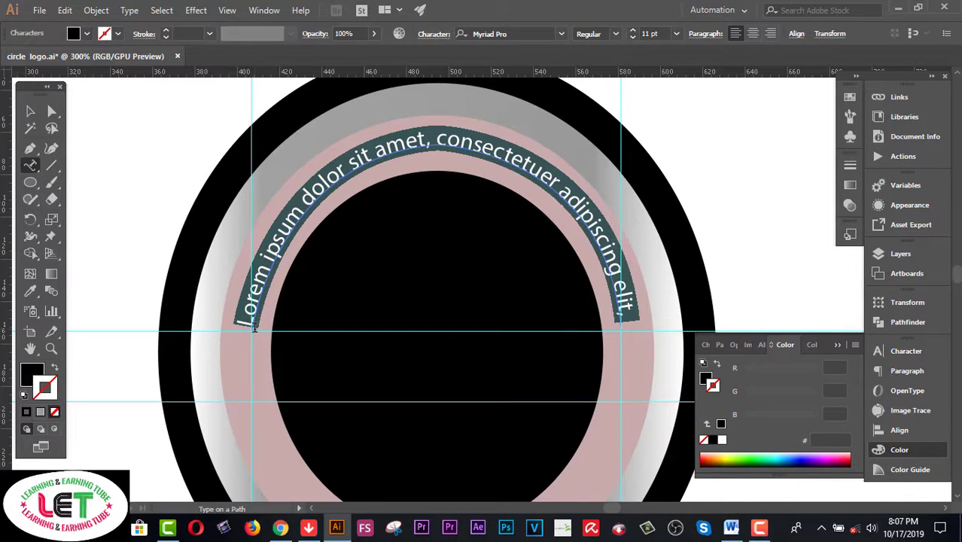
key(BackSpace)
key(ctrl+v)
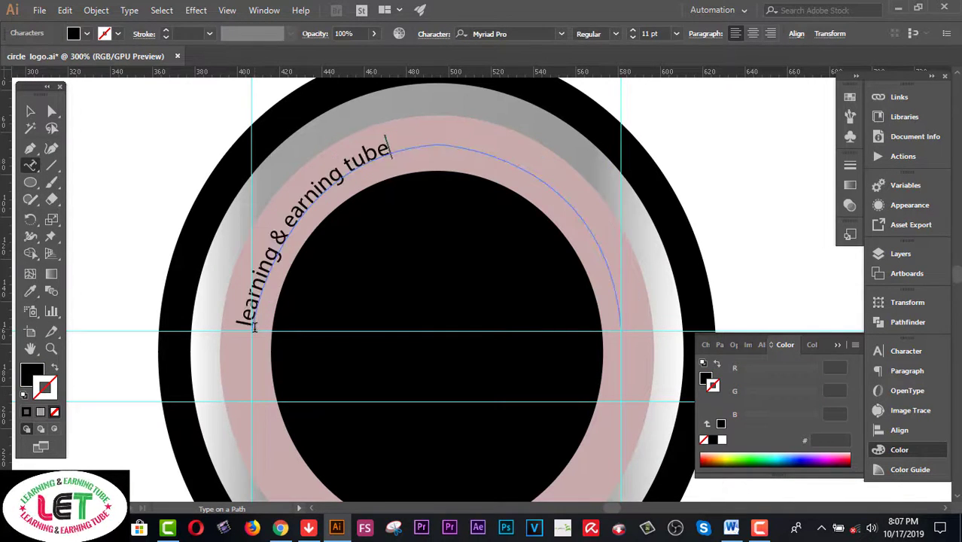
drag(242, 316, 447, 125)
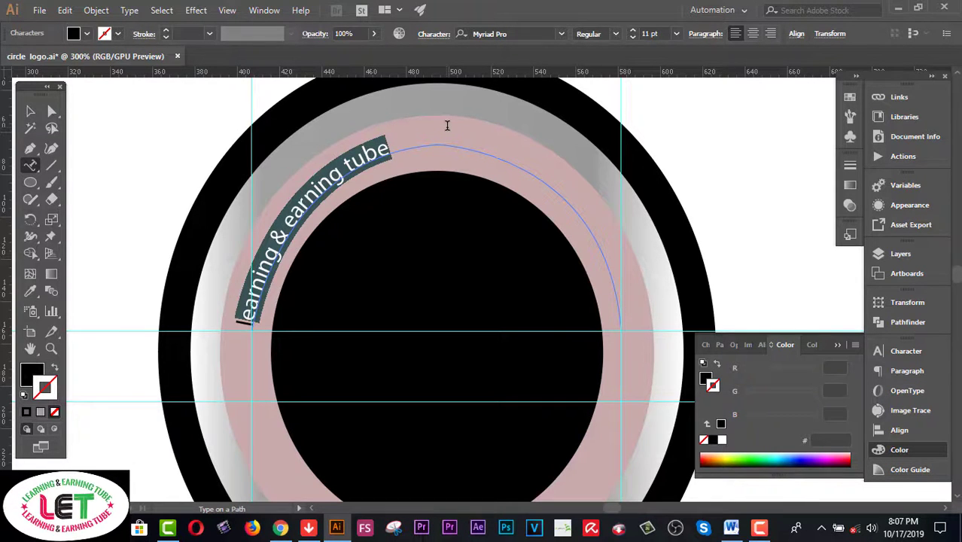
Raise the arched lettering's horizontal scale from 103% to about 247% in the Character panel
click(435, 34)
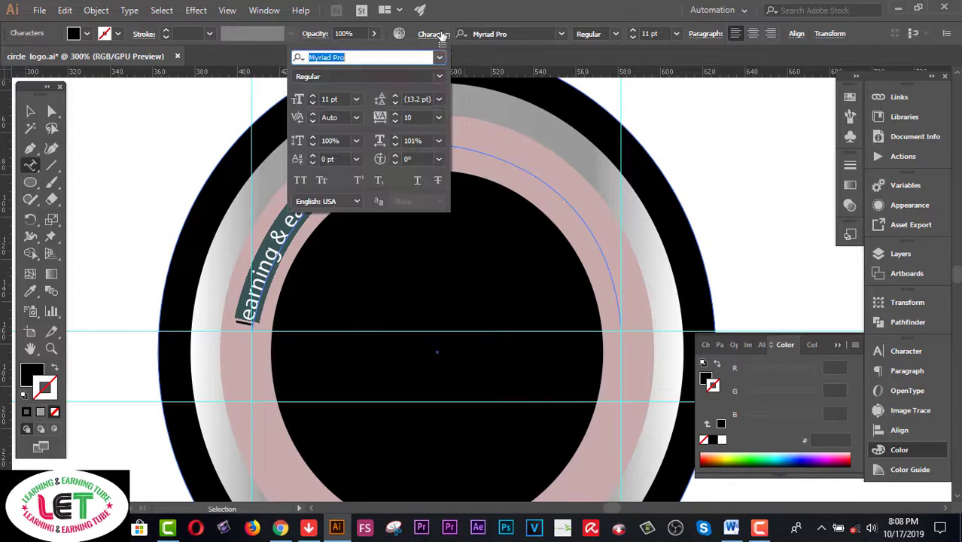
click(415, 140)
text(103)
key(Return)
key(Up)
key(Up)
key(Up)
key(Up)
key(Up)
key(Up)
key(Up)
key(Up)
key(Up)
key(Up)
key(Up)
key(Up)
key(Up)
key(Up)
key(Up)
key(Up)
key(Up)
key(Up)
key(Up)
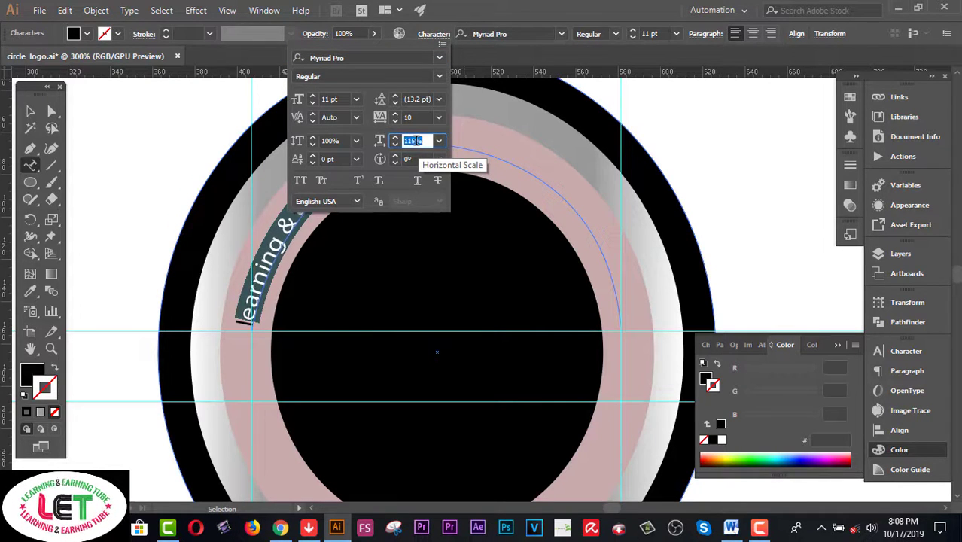
key(Up)
key(Up)
key(Up)
key(Up)
key(Up)
key(Up)
key(Up)
key(Up)
key(Up)
key(Up)
key(Up)
key(Up)
key(Up)
key(Up)
key(Up)
key(Up)
key(Up)
key(Up)
key(Up)
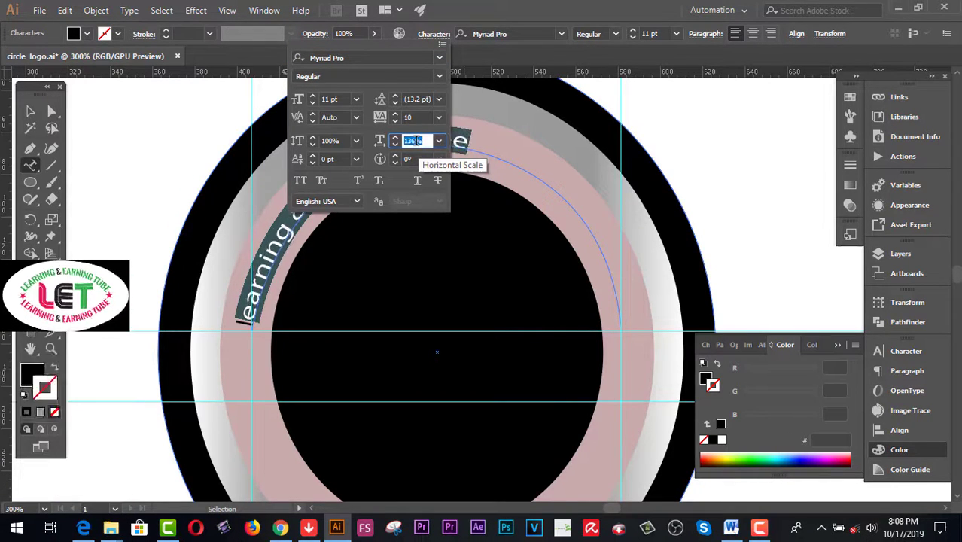
key(Up)
key(Up)
key(Up)
key(Up)
key(Up)
key(Up)
key(Up)
key(Up)
key(Up)
key(Up)
key(Up)
key(Up)
key(Up)
key(Up)
key(Up)
key(Up)
key(Up)
key(Up)
key(Up)
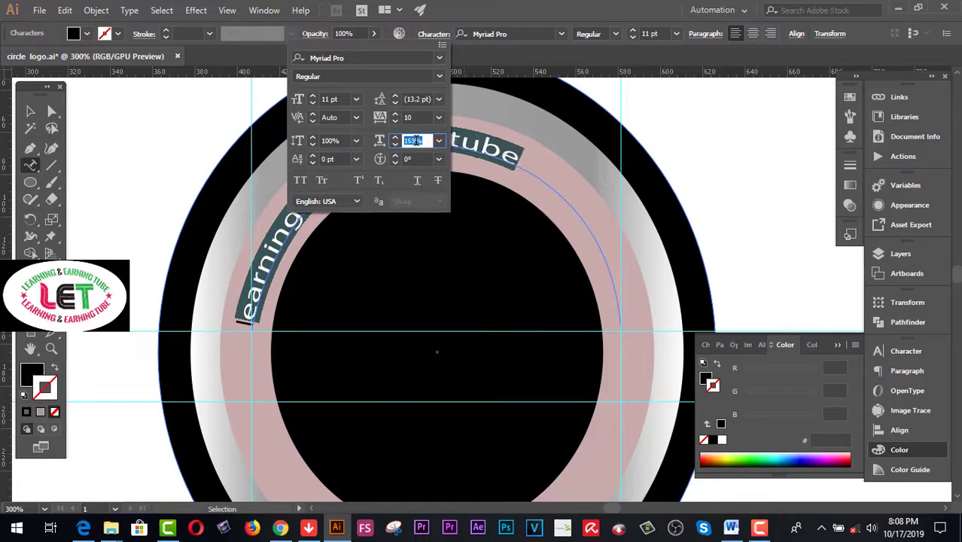
key(Up)
key(Up)
key(Up)
key(Up)
key(Up)
key(Up)
key(Up)
key(Up)
key(Up)
key(Up)
key(Up)
key(Up)
key(Up)
key(Up)
key(Up)
key(Up)
key(Up)
key(Up)
key(Up)
key(Up)
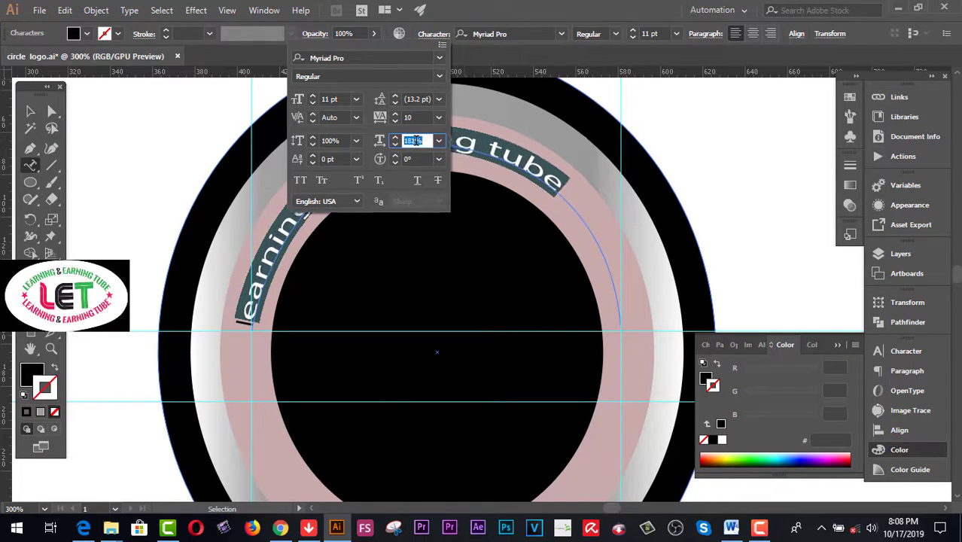
key(Up)
key(Up)
key(Up)
key(Up)
key(Up)
key(Up)
key(Up)
key(Up)
key(Up)
key(Up)
key(Up)
key(Up)
key(Up)
key(Up)
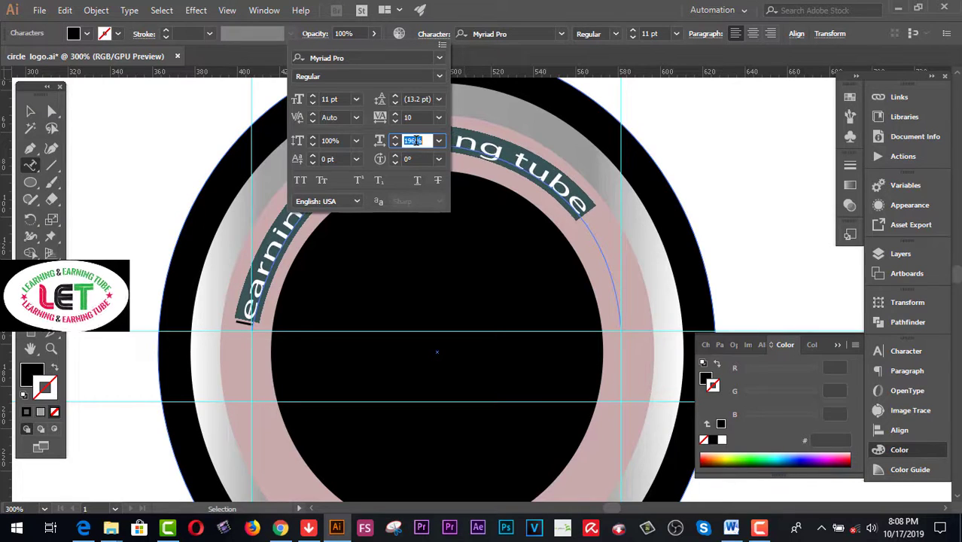
key(Up)
key(Up)
key(Up)
key(Up)
key(Up)
key(Up)
key(Up)
key(Up)
key(Up)
key(Up)
key(Up)
key(Up)
key(Up)
key(Up)
key(Up)
key(Up)
key(Up)
key(Up)
key(Up)
key(Up)
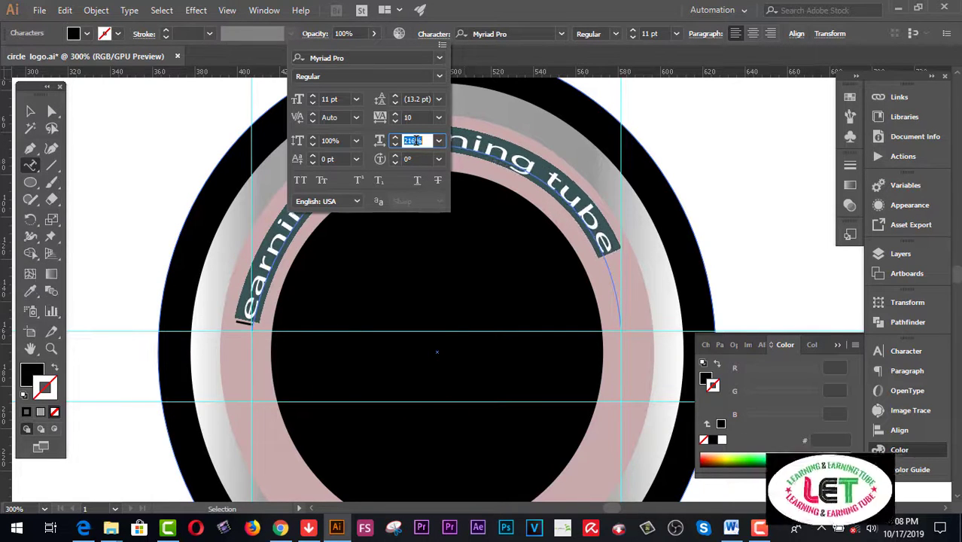
key(Up)
key(Up)
key(Up)
key(Up)
key(Up)
key(Up)
key(Up)
key(Up)
key(Up)
key(Up)
key(Up)
key(Up)
key(Up)
key(Up)
key(Up)
key(Up)
key(Up)
key(Up)
key(Up)
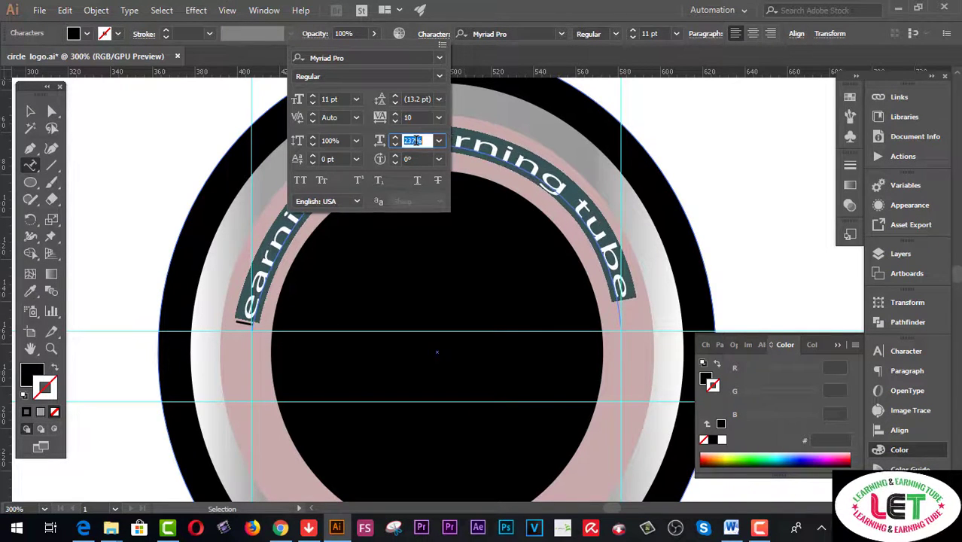
key(Up)
key(Up)
key(Up)
key(Up)
key(Up)
key(Up)
key(Up)
key(Up)
key(Up)
key(Up)
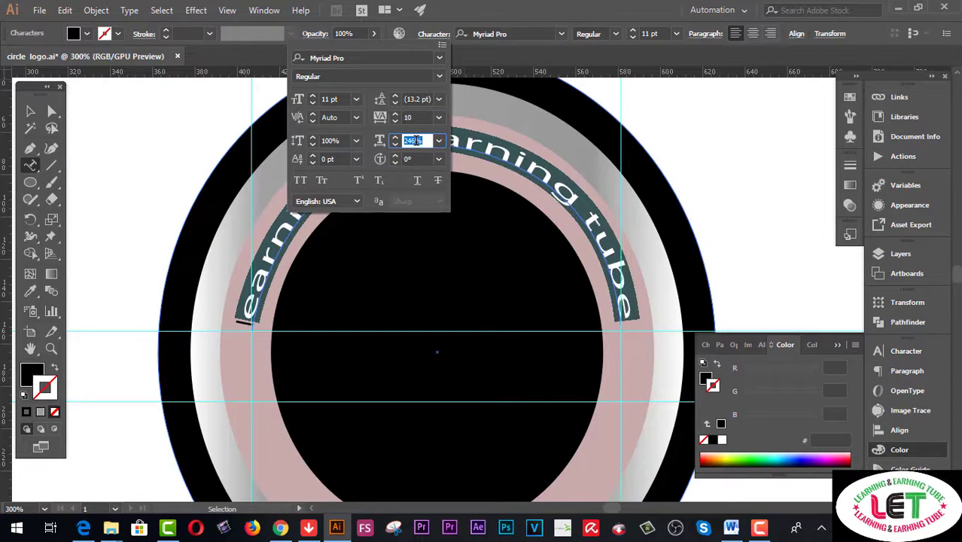
key(Up)
key(Up)
key(Up)
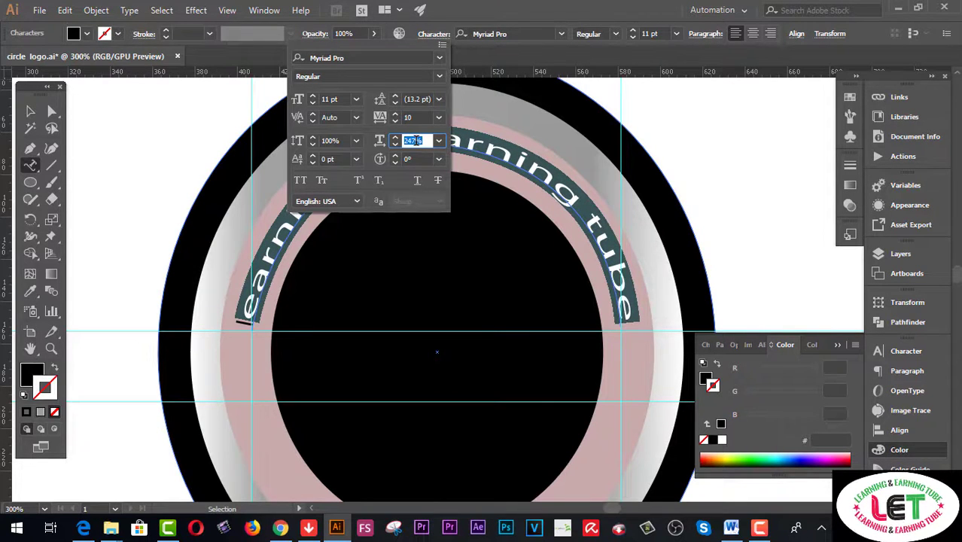
click(81, 110)
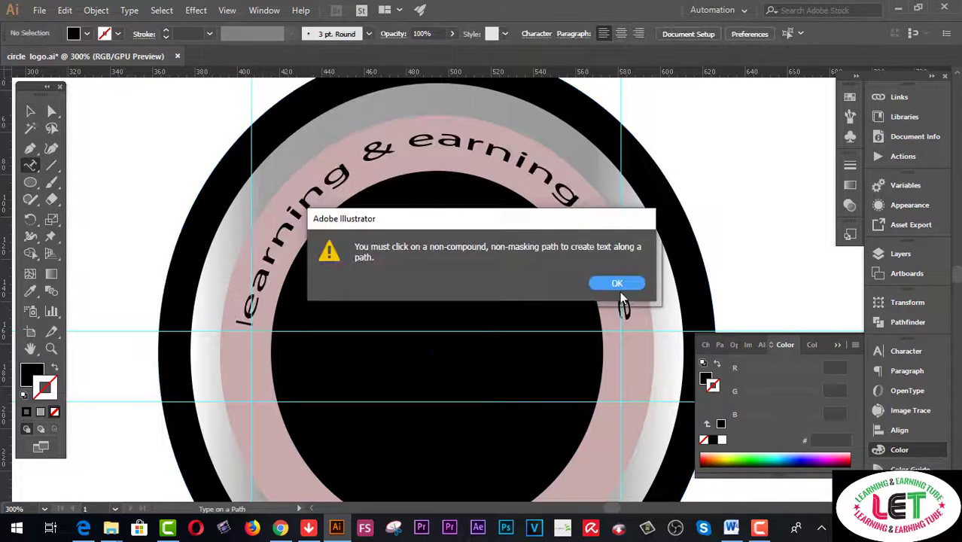
Dismiss the path-text alert and set the arched text's vertical scale to 143%
click(618, 287)
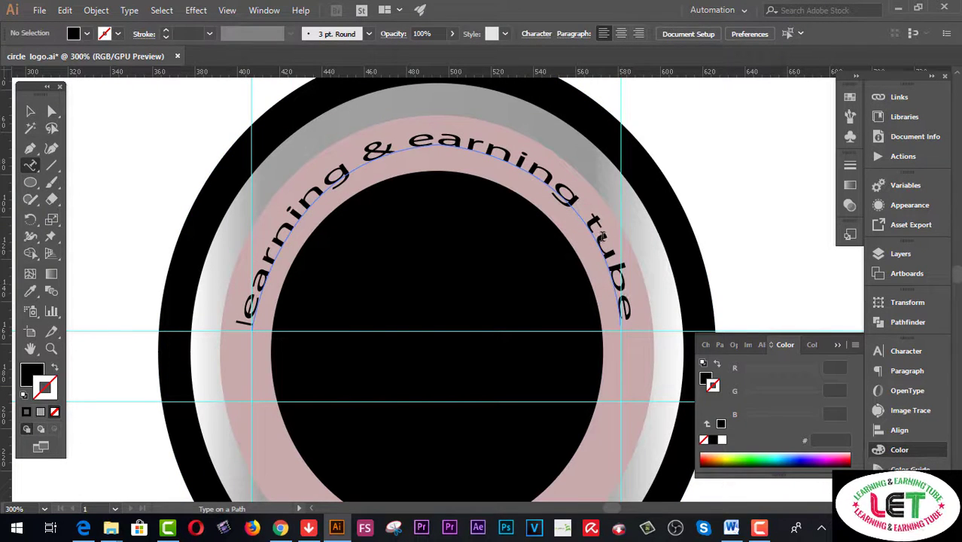
click(30, 111)
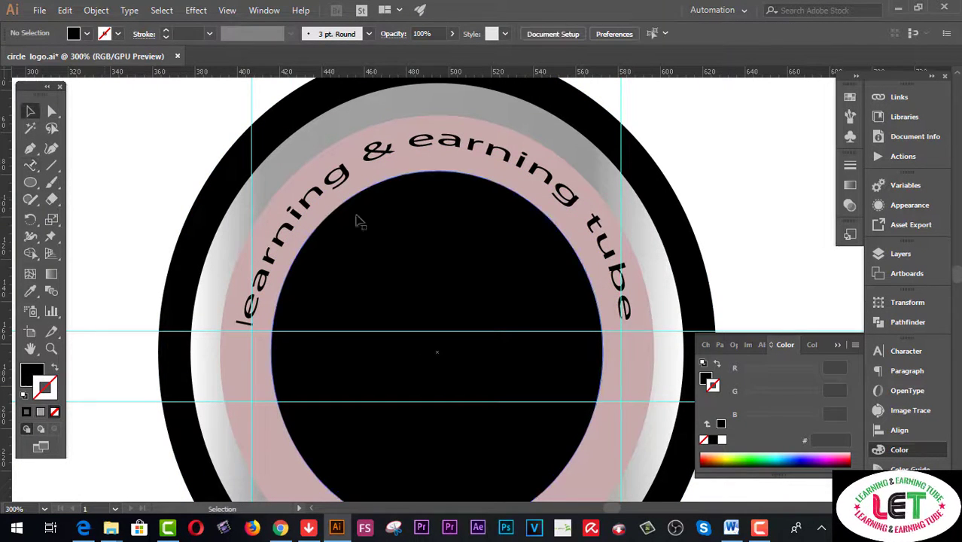
click(329, 183)
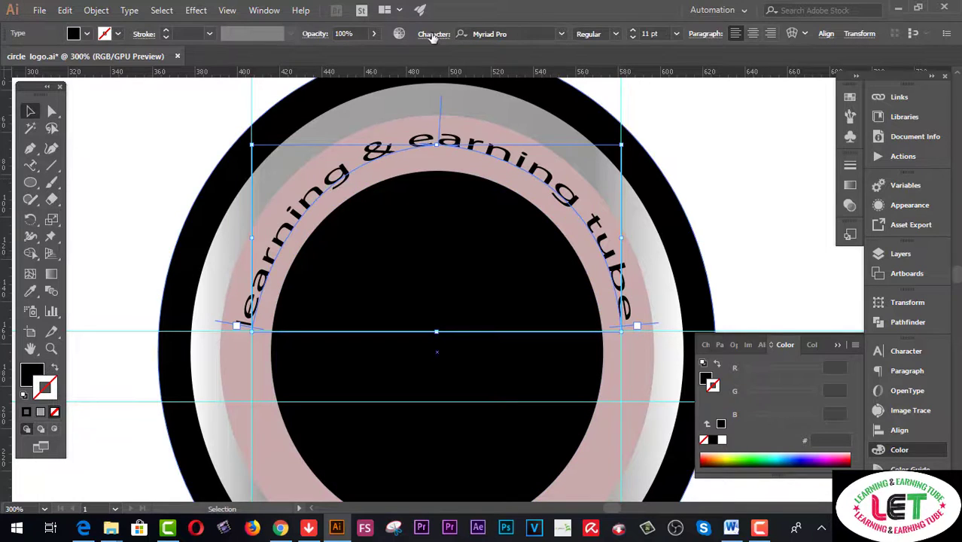
click(434, 34)
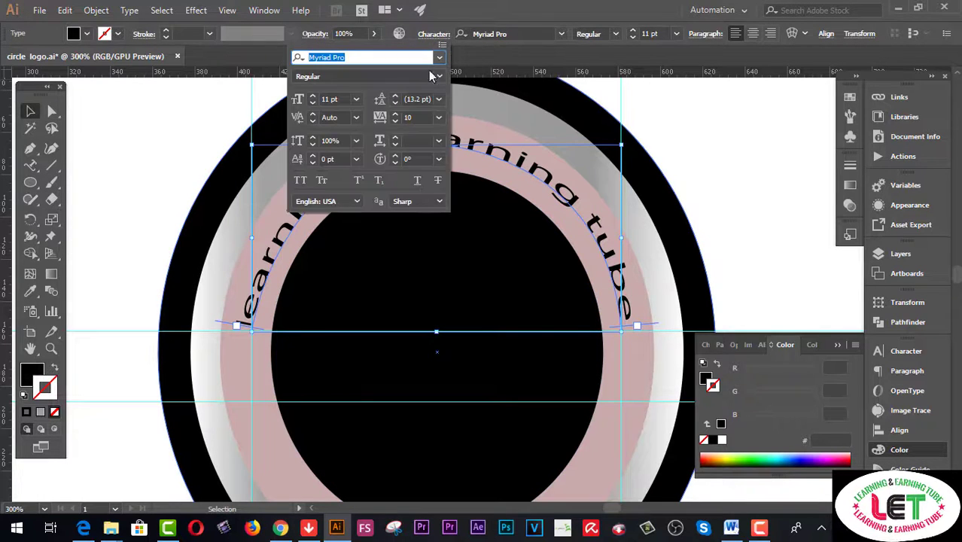
click(421, 140)
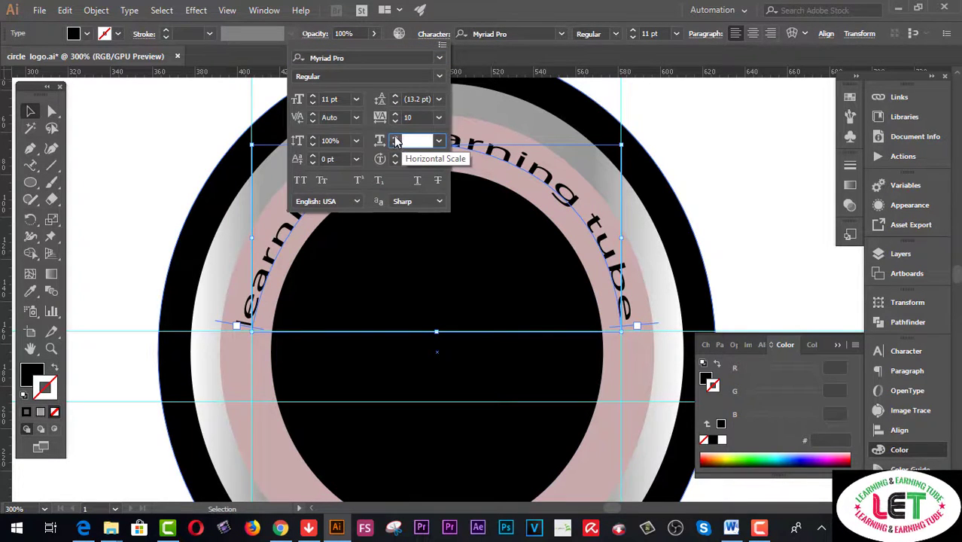
click(331, 140)
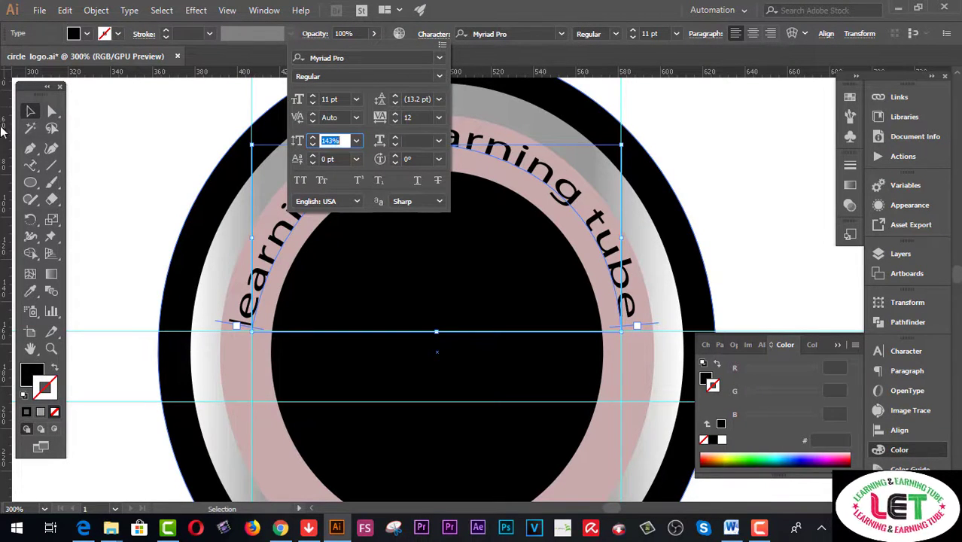
click(30, 113)
click(185, 111)
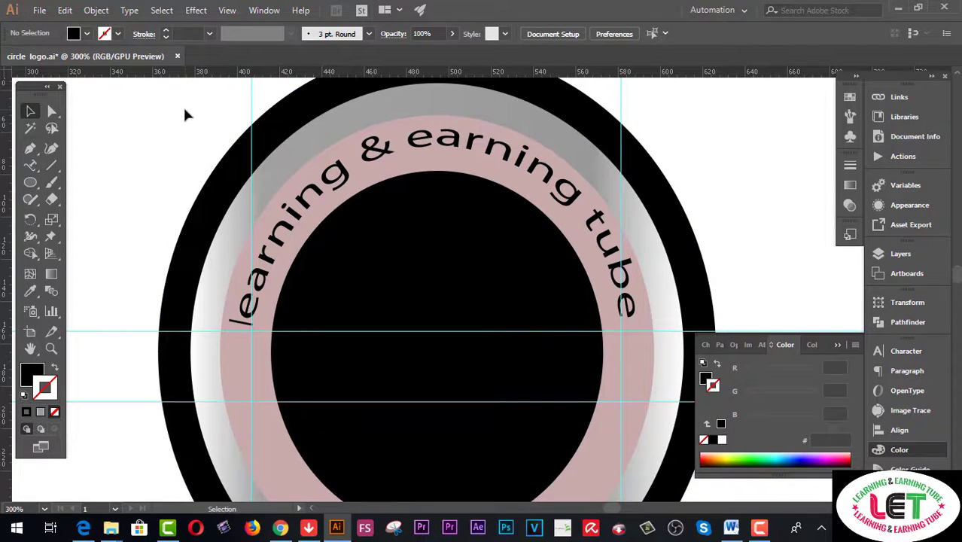
click(493, 154)
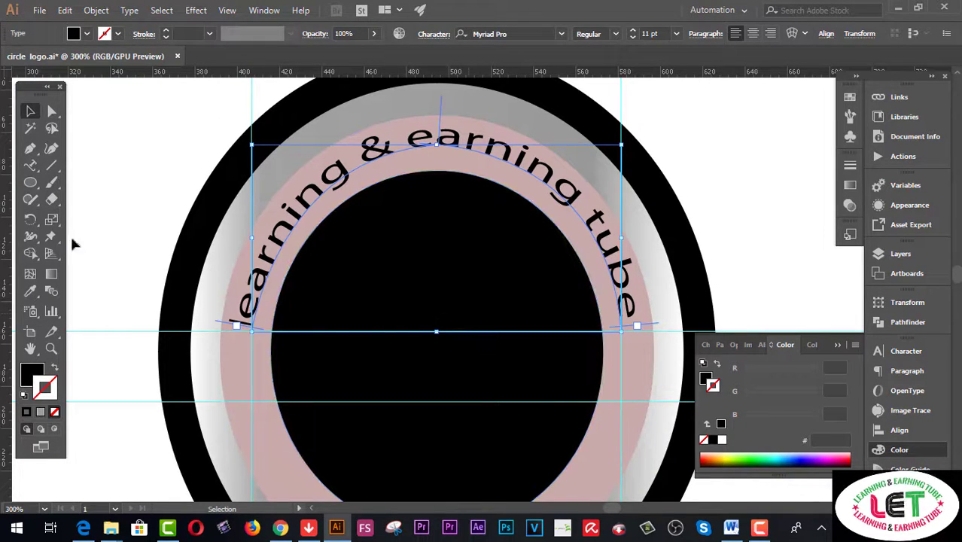
Rotate a copy of the arched text about the ring's centre to its bottom and nudge it into place
click(32, 220)
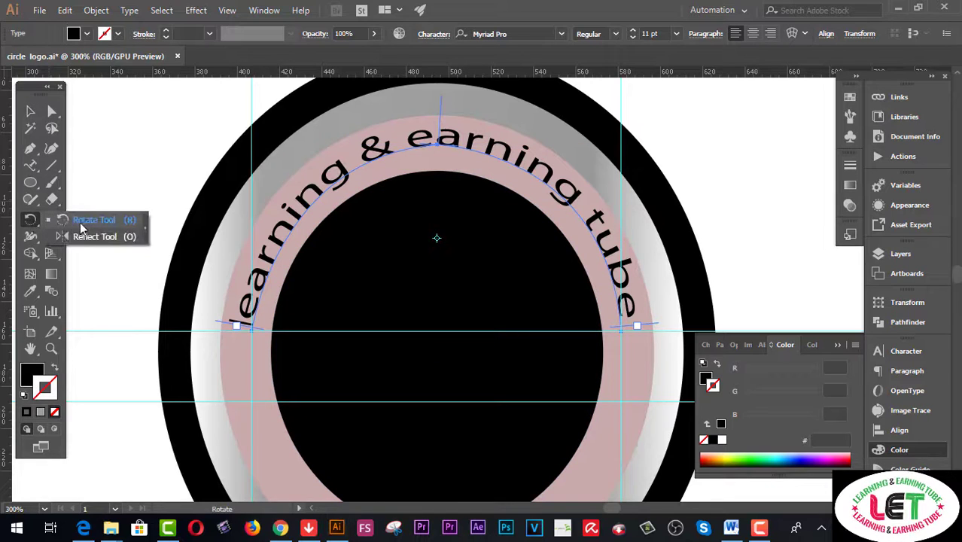
click(83, 223)
click(433, 330)
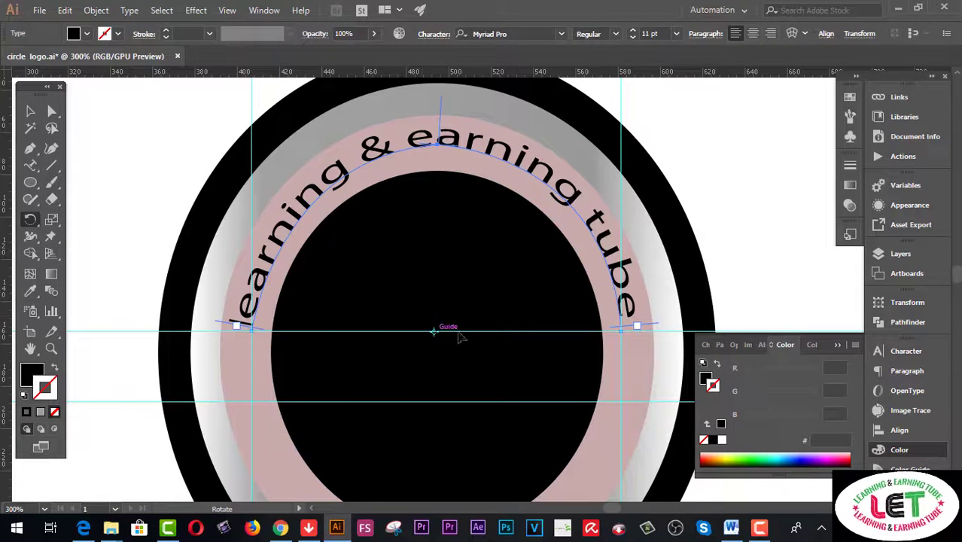
scroll(585, 309, down, 1)
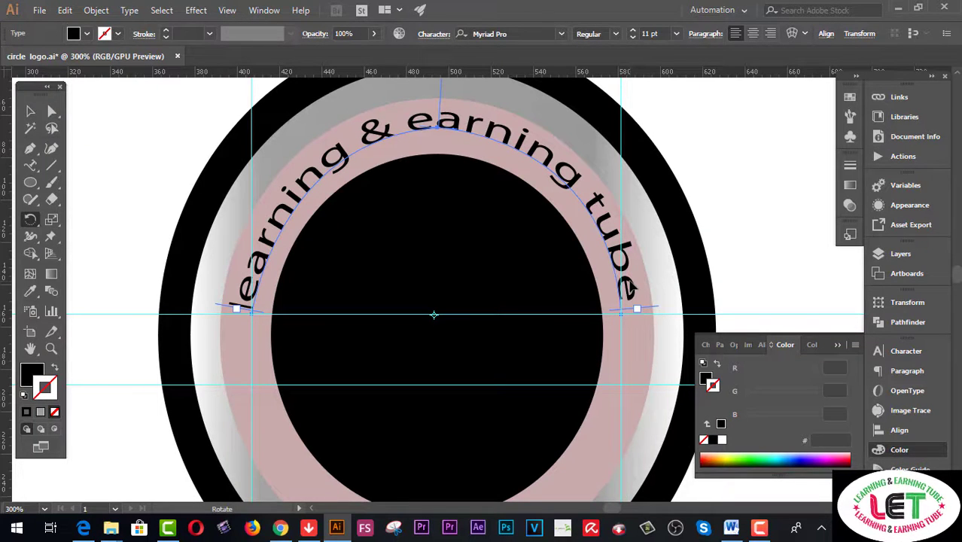
scroll(629, 286, down, 2)
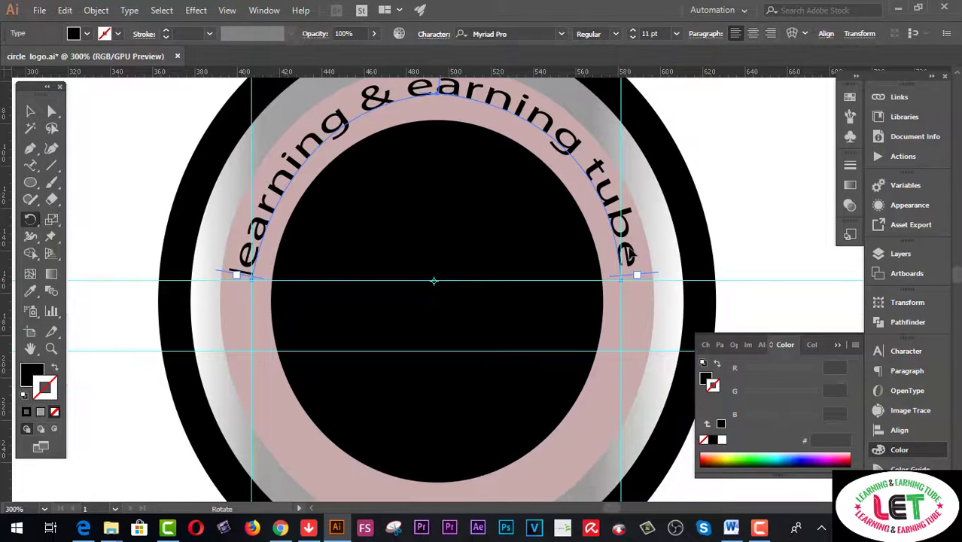
drag(629, 255, 400, 313)
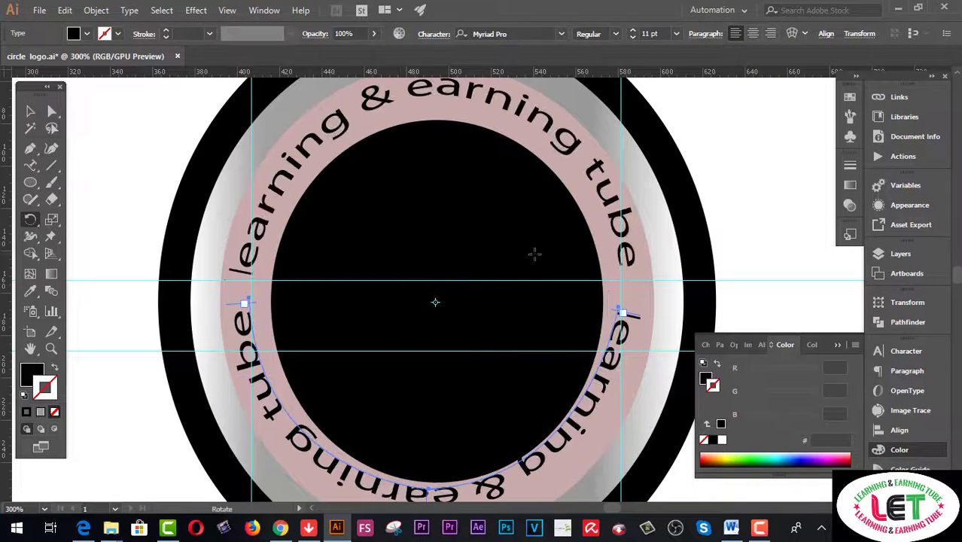
key(Down)
key(Down)
key(Down)
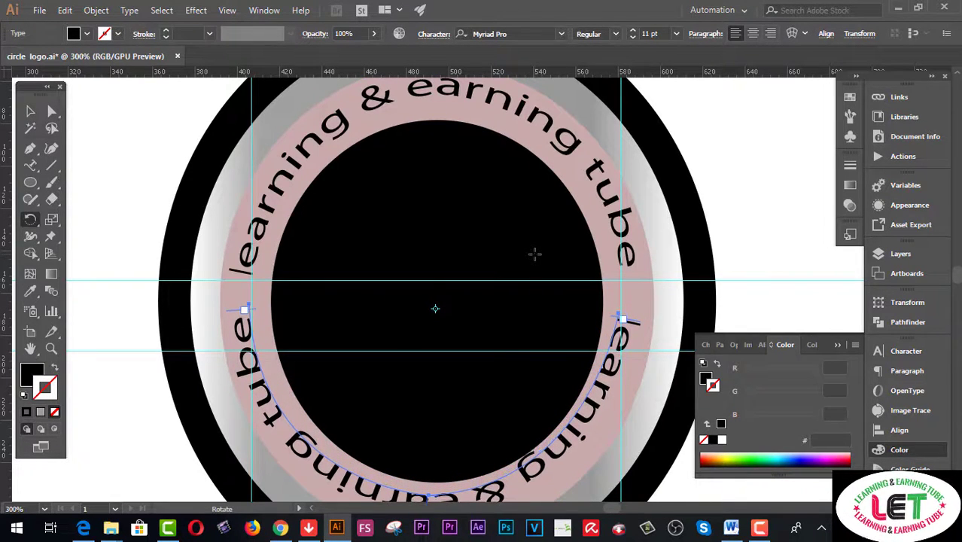
scroll(539, 258, down, 1)
scroll(533, 298, down, 2)
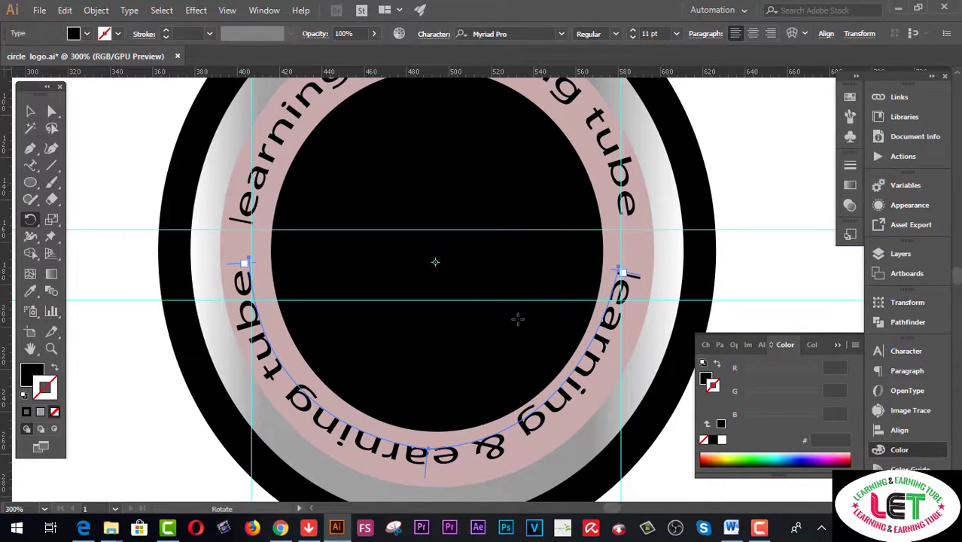
key(Down)
key(Down)
key(Down)
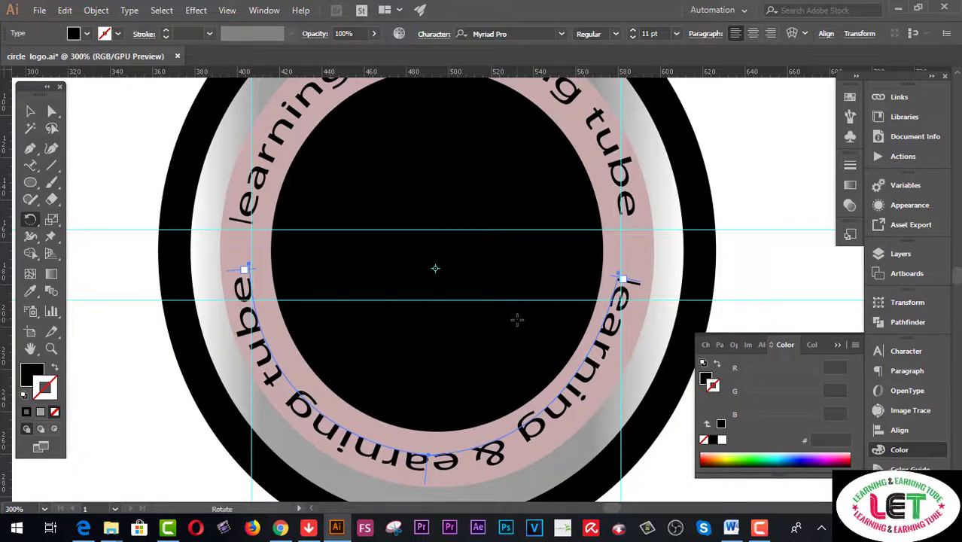
key(Right)
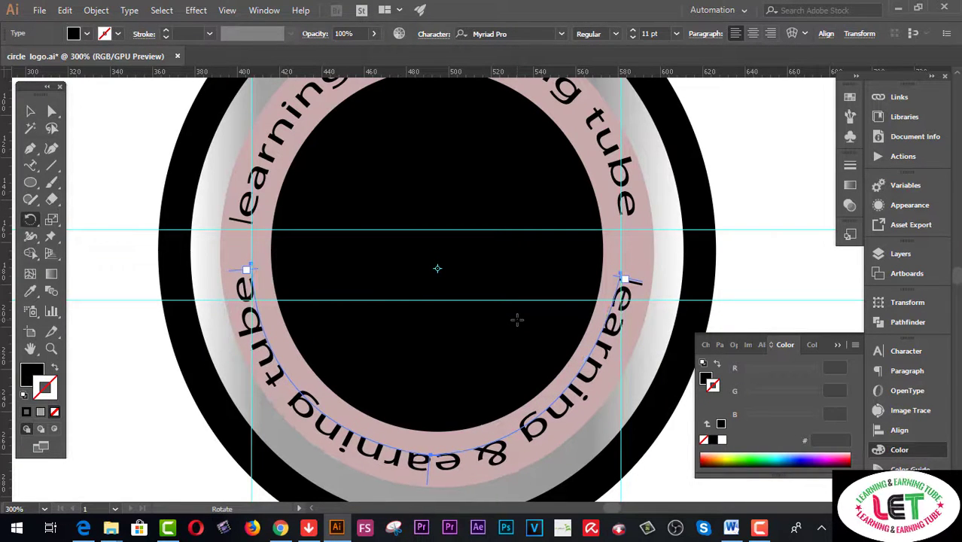
key(ctrl+minus)
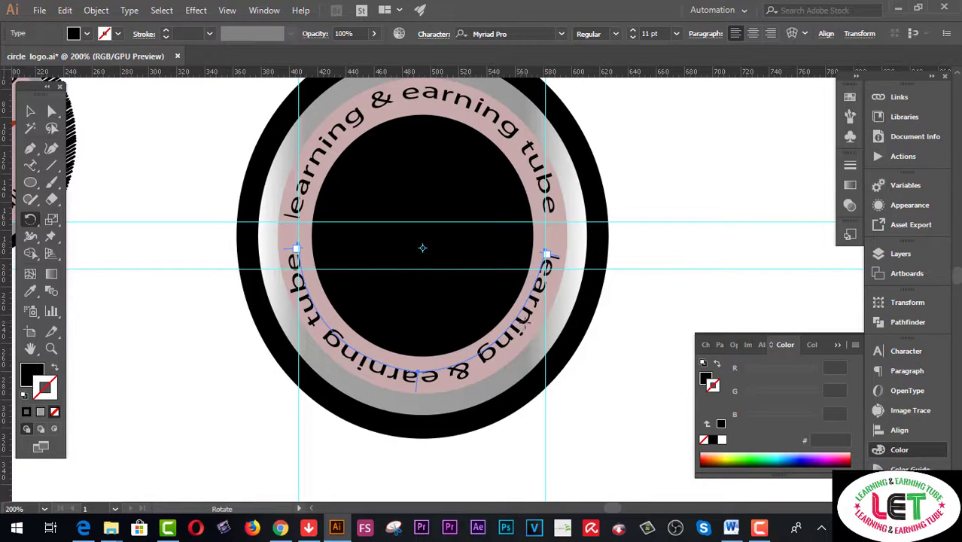
click(30, 112)
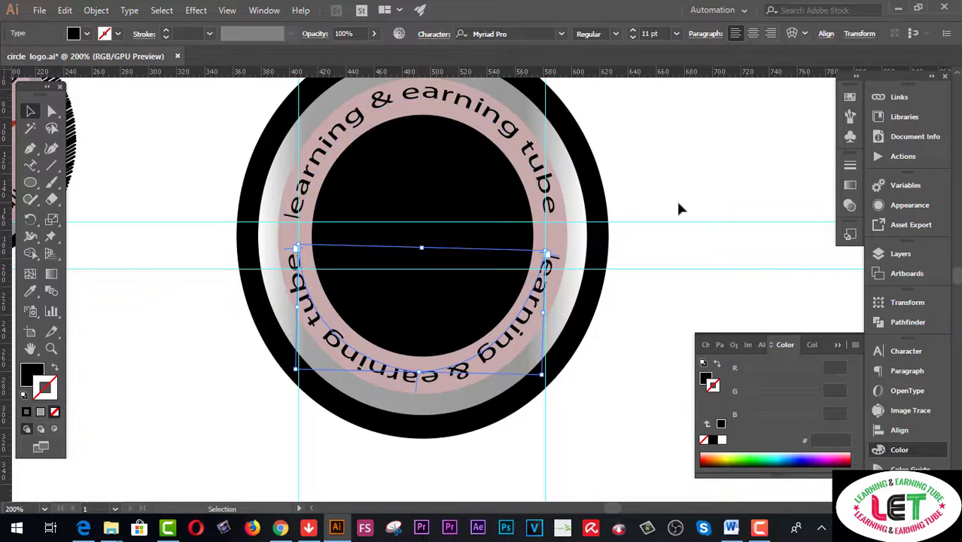
Select the upper and lower curved texts and align them to each other's horizontal centre
click(613, 210)
click(564, 284)
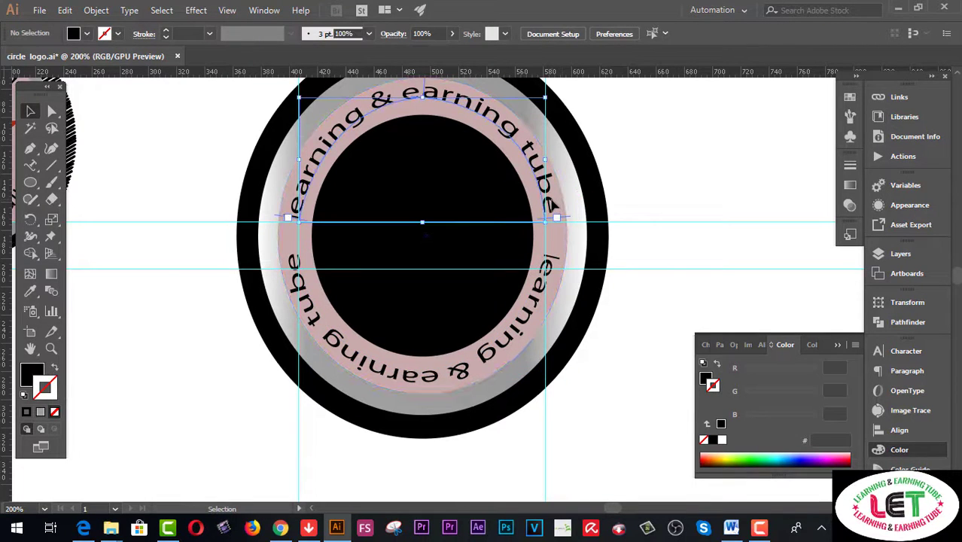
shift+click(548, 286)
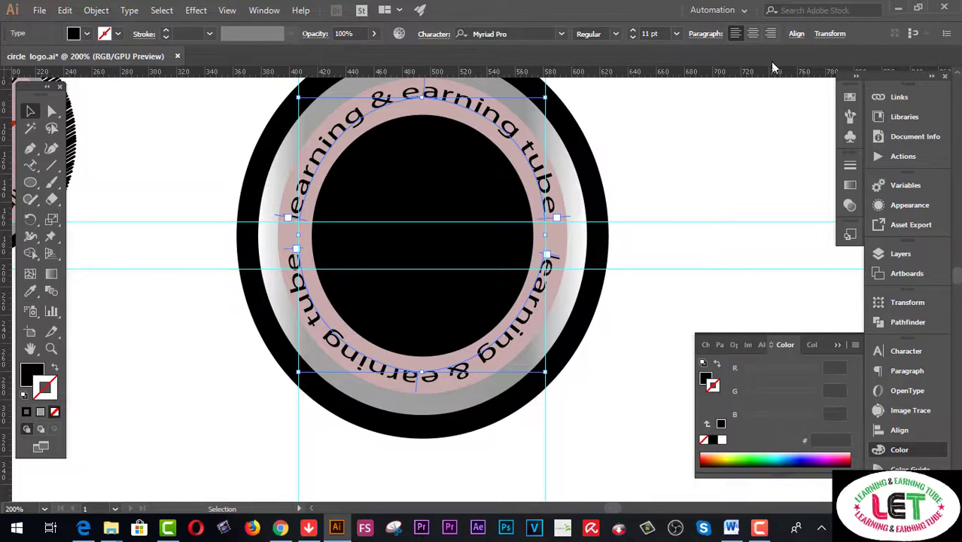
click(795, 34)
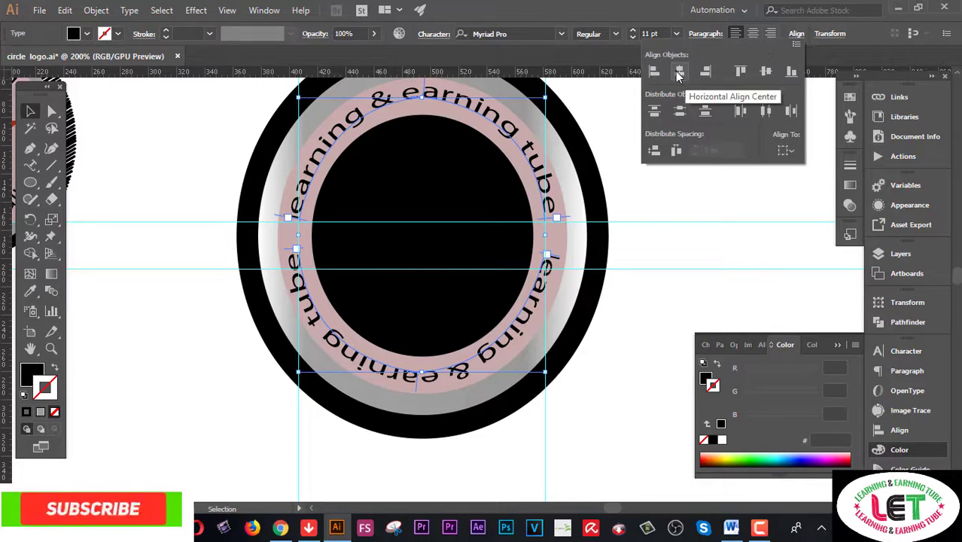
click(678, 73)
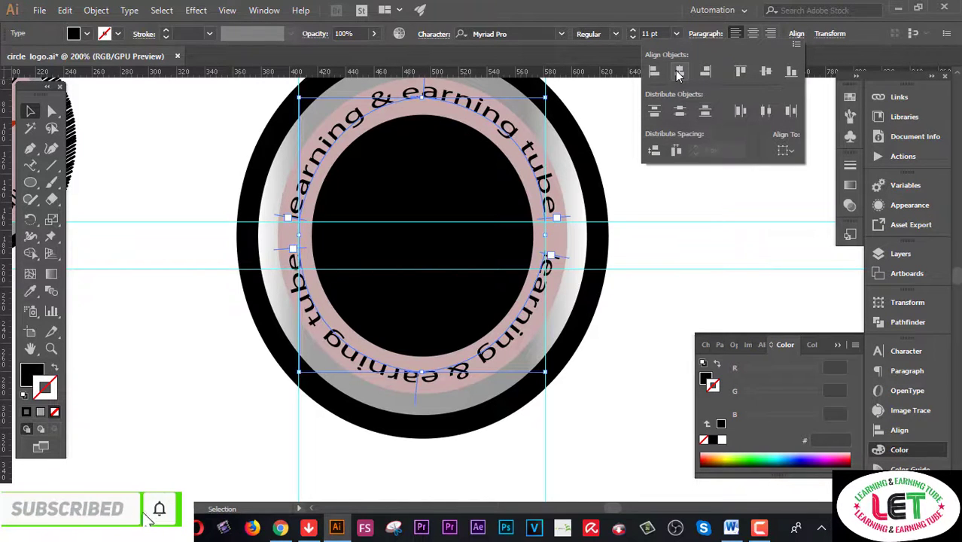
click(688, 210)
scroll(692, 181, up, 2)
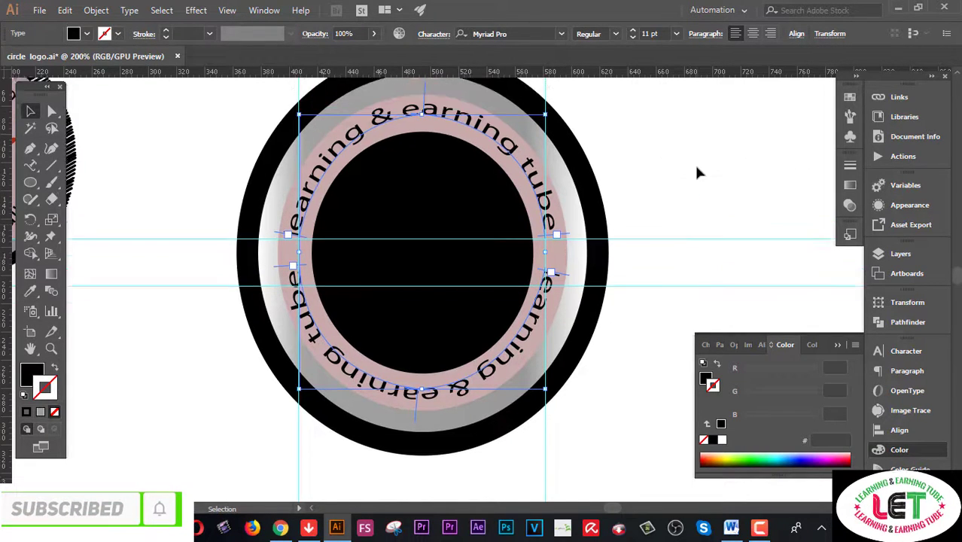
click(643, 236)
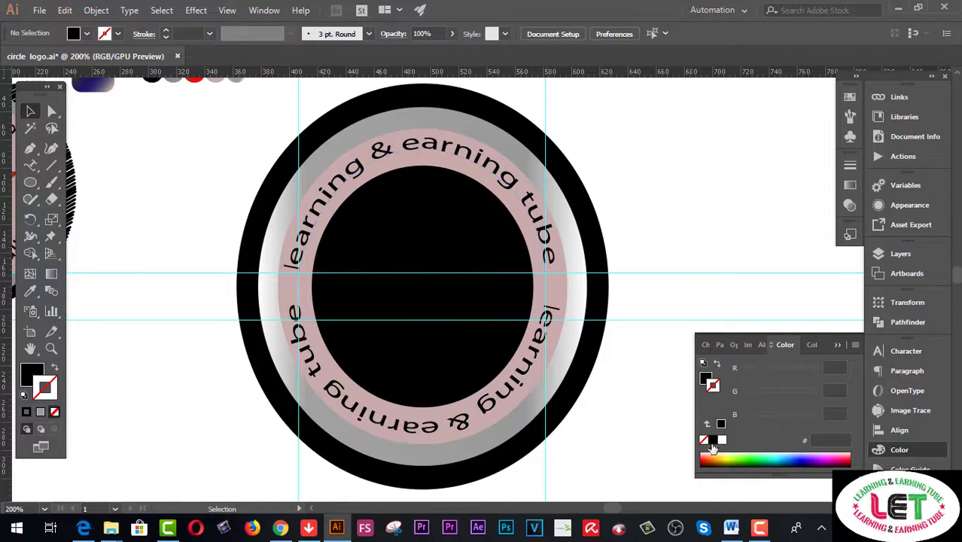
Eyedrop swatch colours onto the inner circle, trying red, pink and grey gradients, settling on flat grey
click(439, 256)
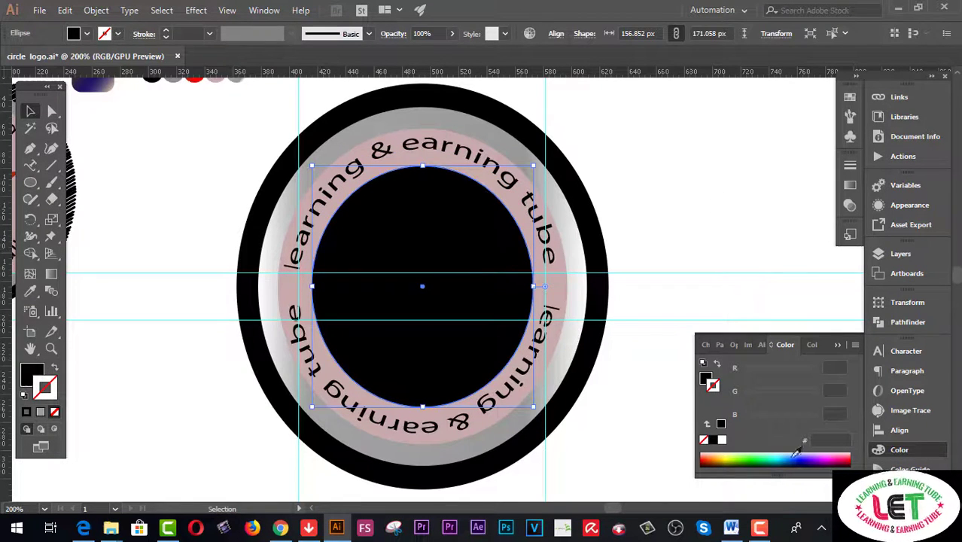
scroll(772, 322, up, 1)
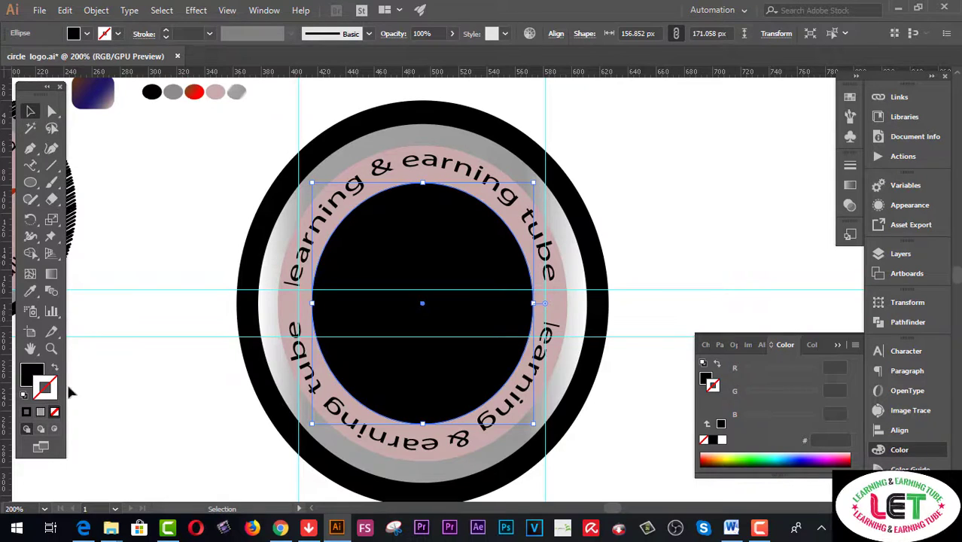
click(30, 291)
click(196, 91)
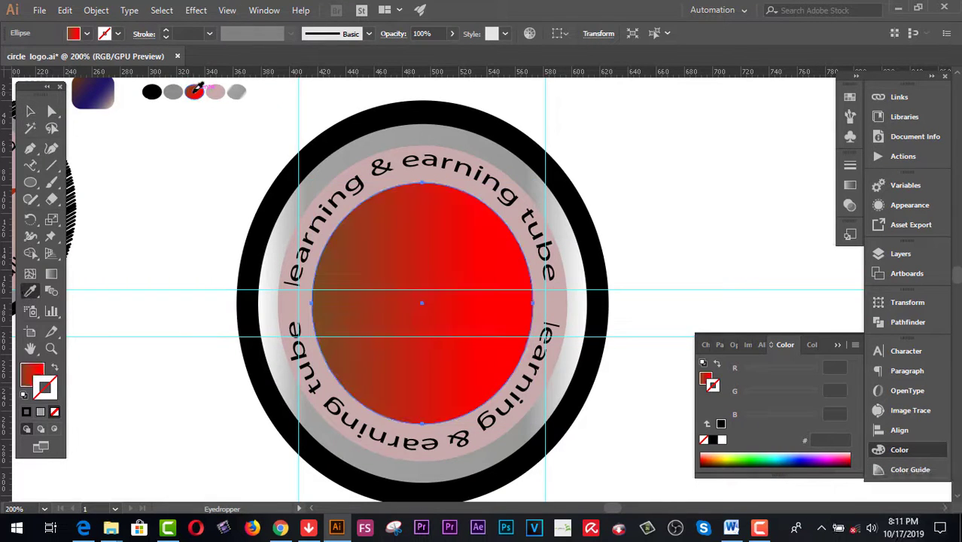
click(215, 91)
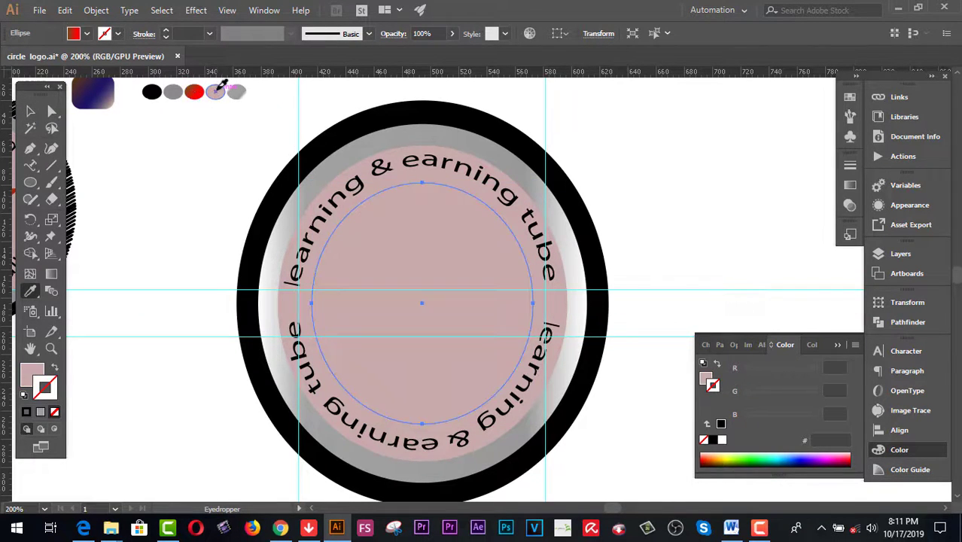
click(236, 91)
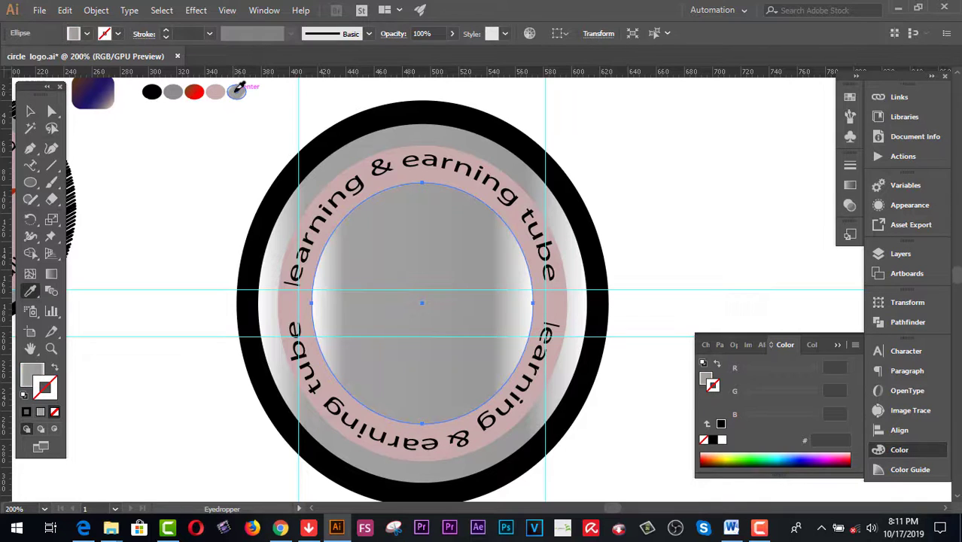
click(174, 91)
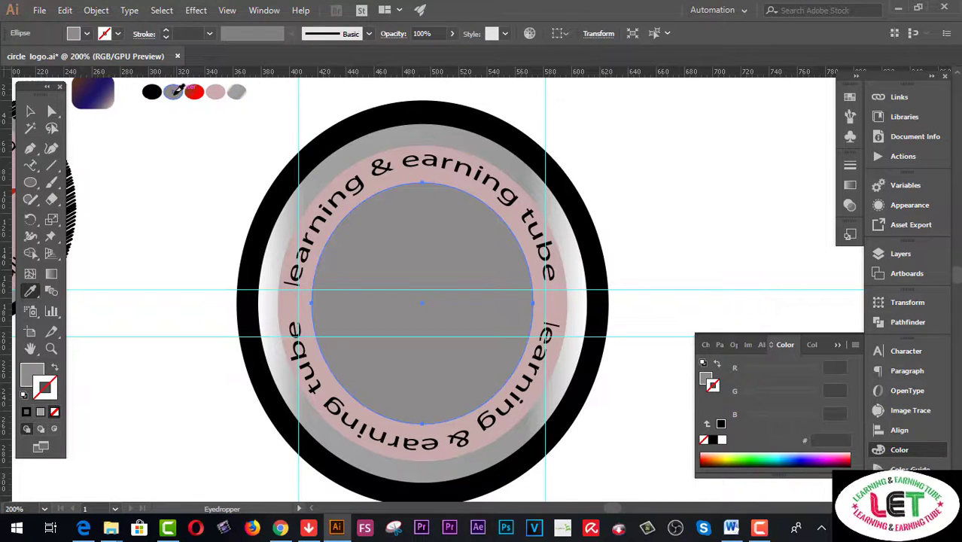
click(194, 91)
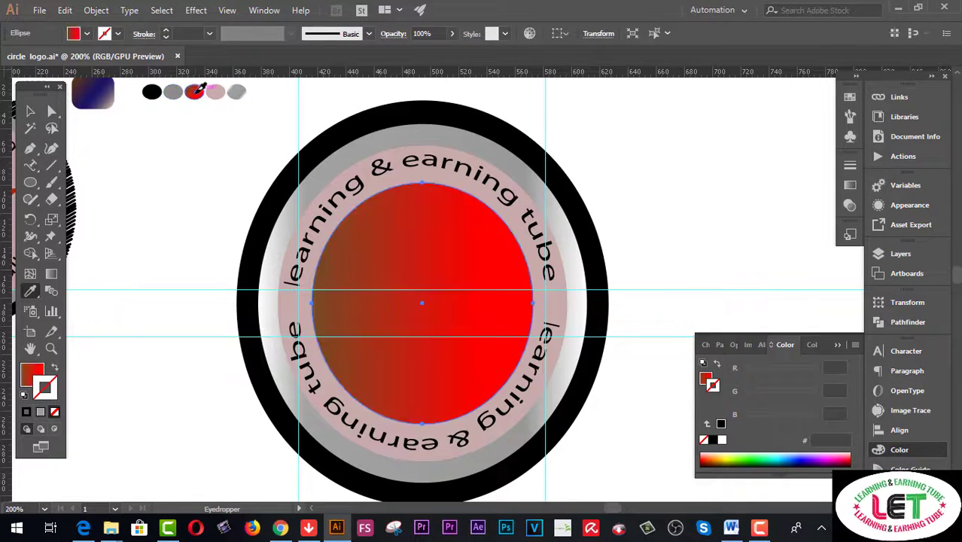
click(173, 91)
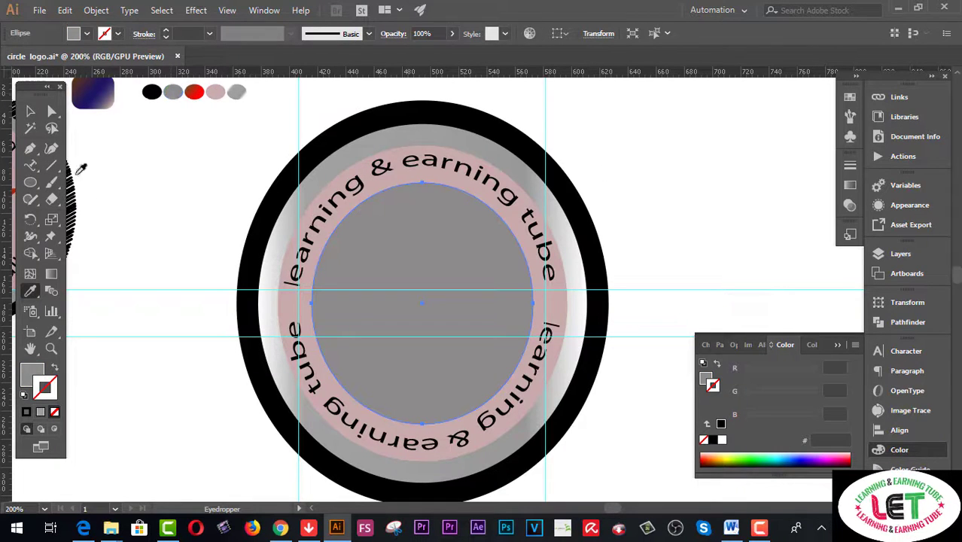
click(31, 112)
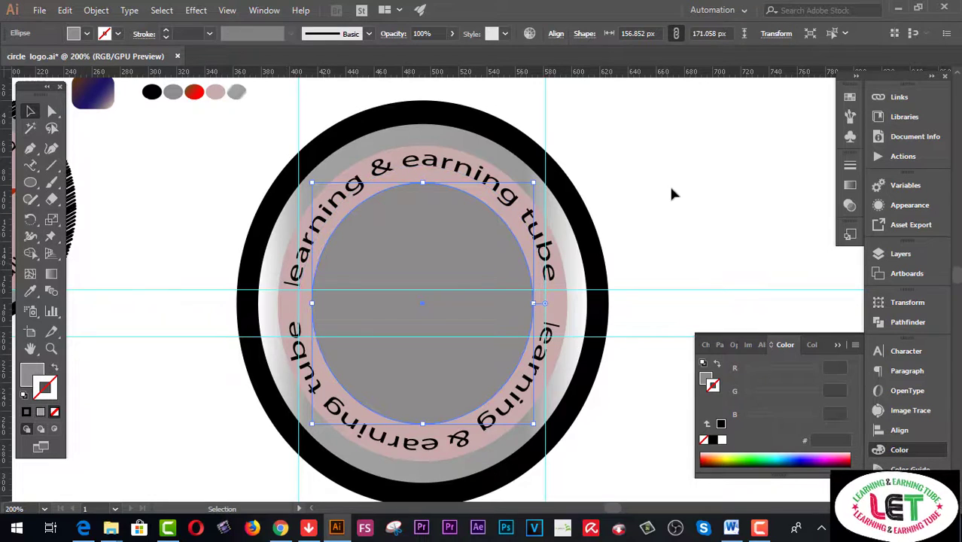
Zoom into the badge centre and delete both vertical guide lines
key(z)
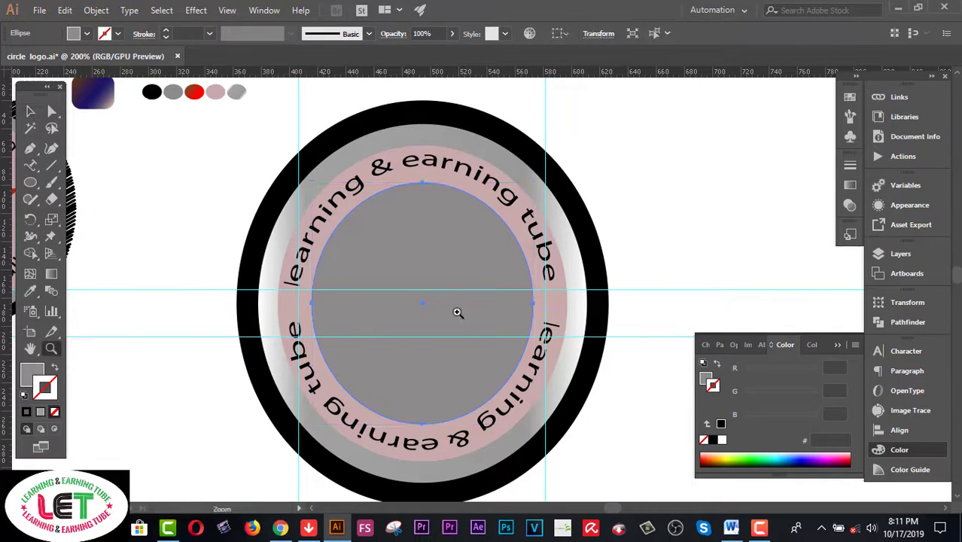
click(457, 313)
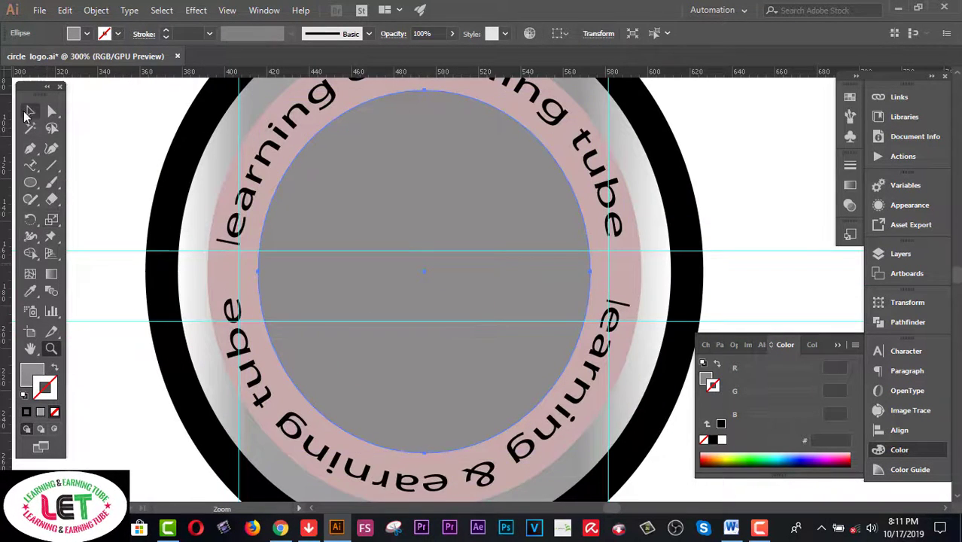
click(28, 111)
scroll(362, 322, up, 1)
scroll(362, 322, up, 5)
drag(653, 170, 653, 170)
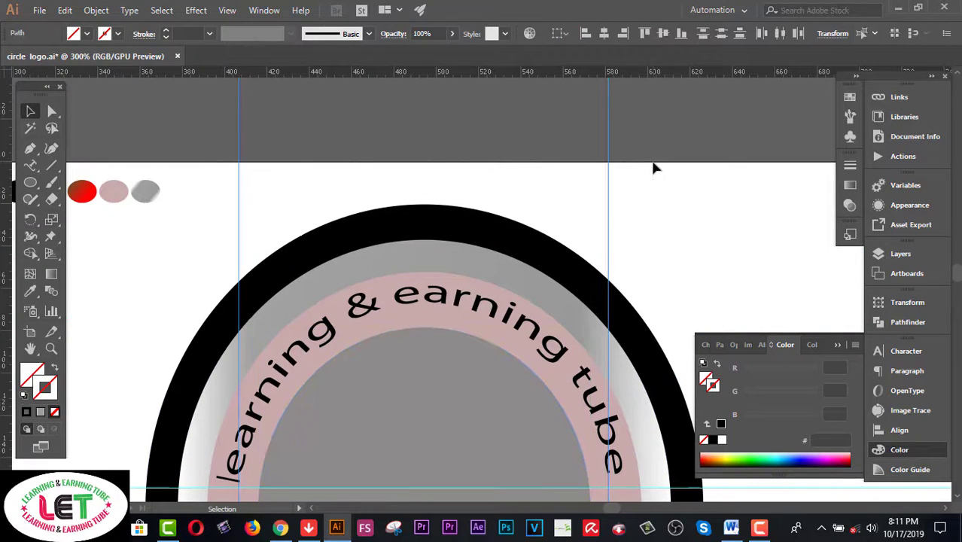
key(Delete)
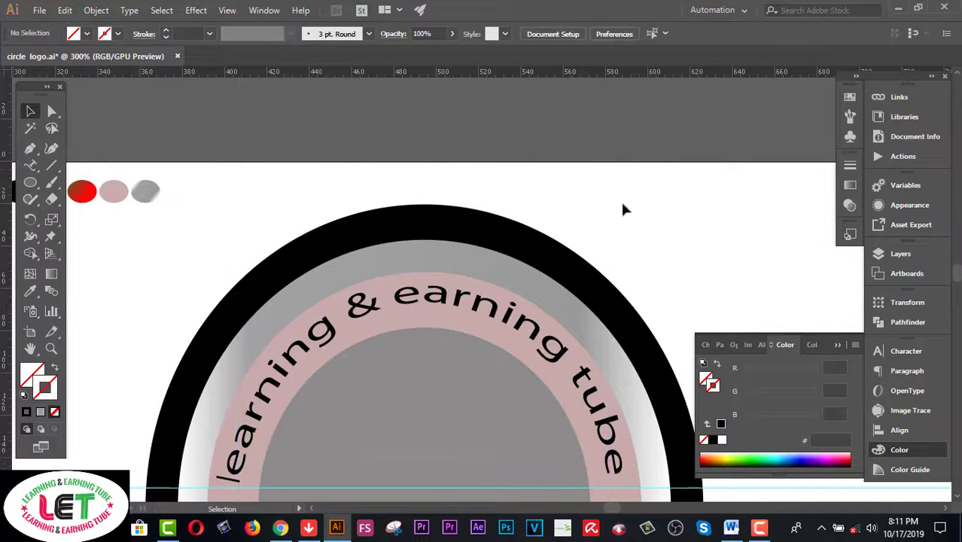
scroll(623, 208, down, 6)
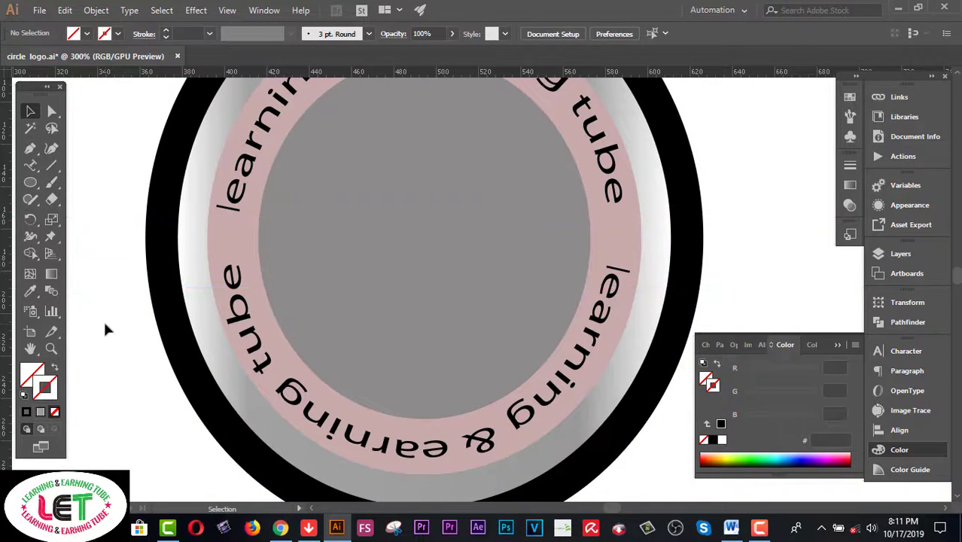
click(37, 186)
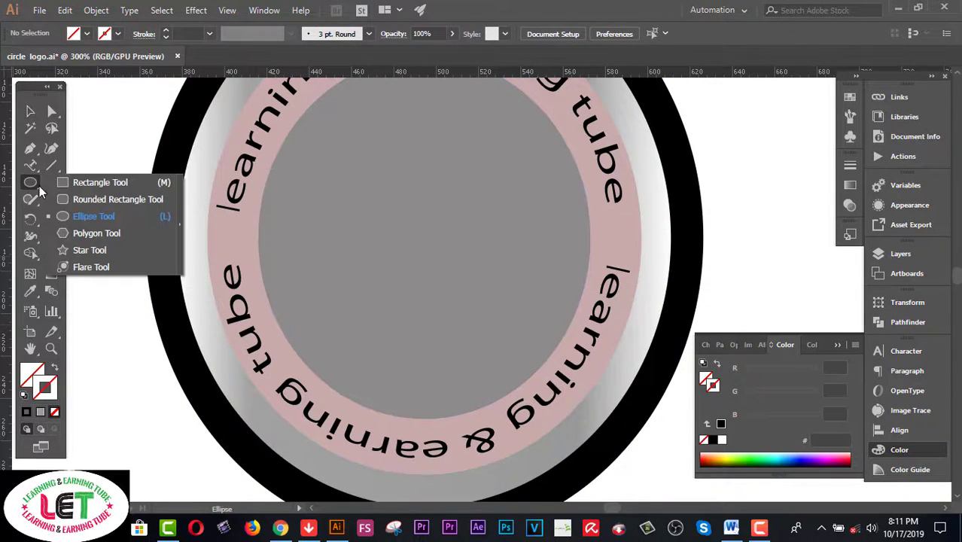
Draw a small black-filled star on the left side of the pink ring
click(89, 249)
drag(230, 238, 230, 220)
ctrl+click(131, 96)
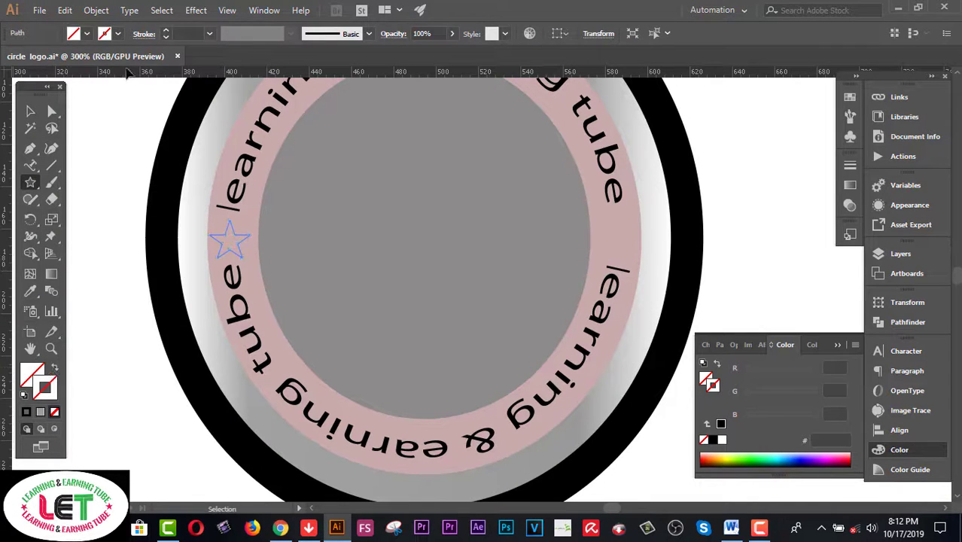
click(86, 33)
click(39, 58)
ctrl+click(212, 230)
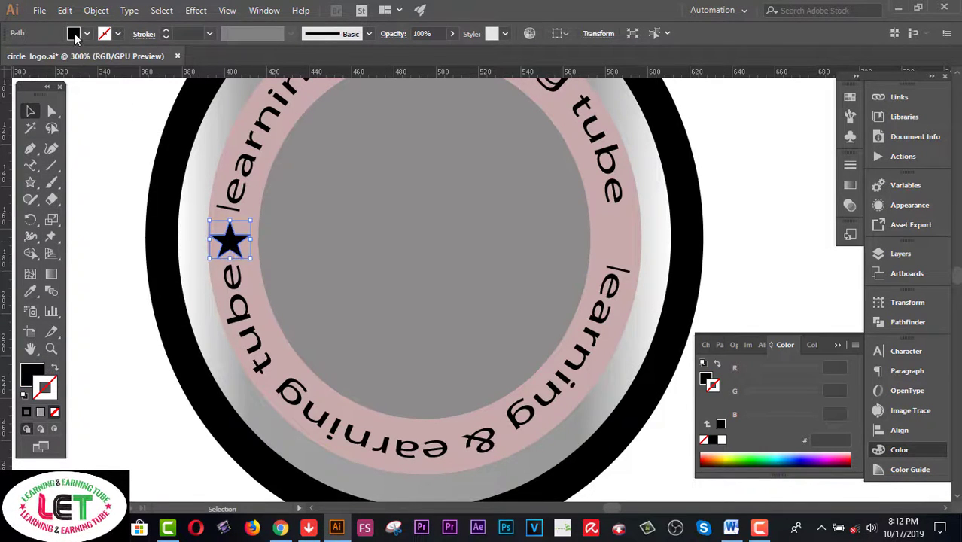
Copy and paste the star, placing copies on the ring's right side and in the centre
click(65, 10)
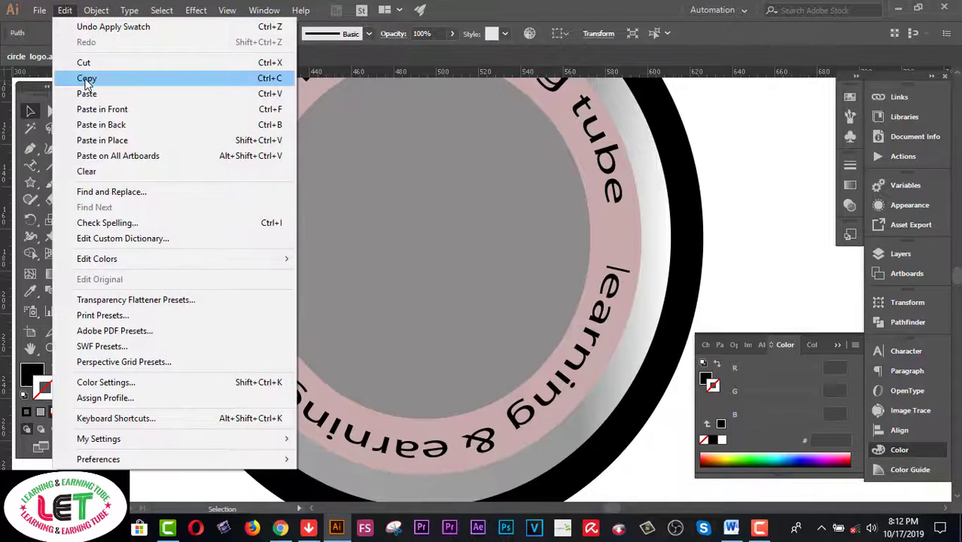
click(86, 80)
click(64, 10)
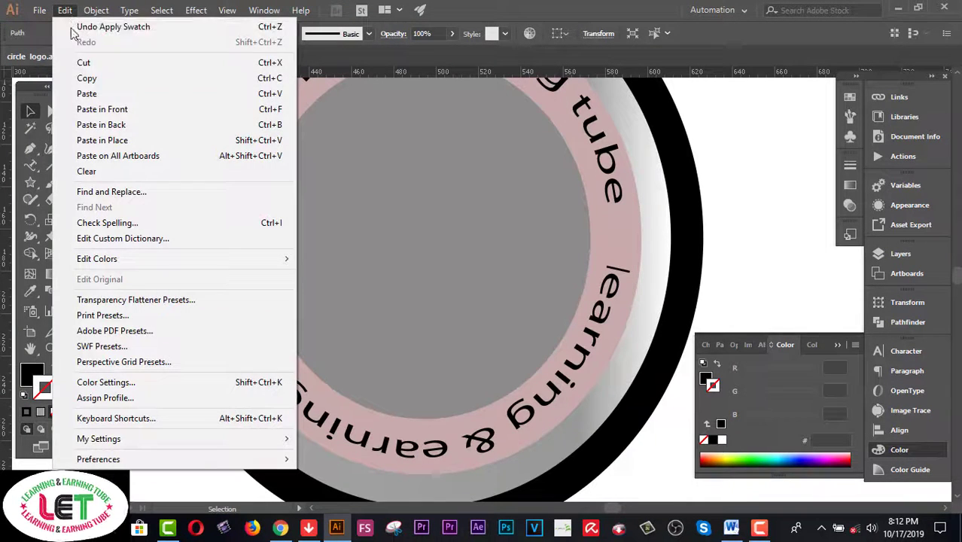
click(90, 111)
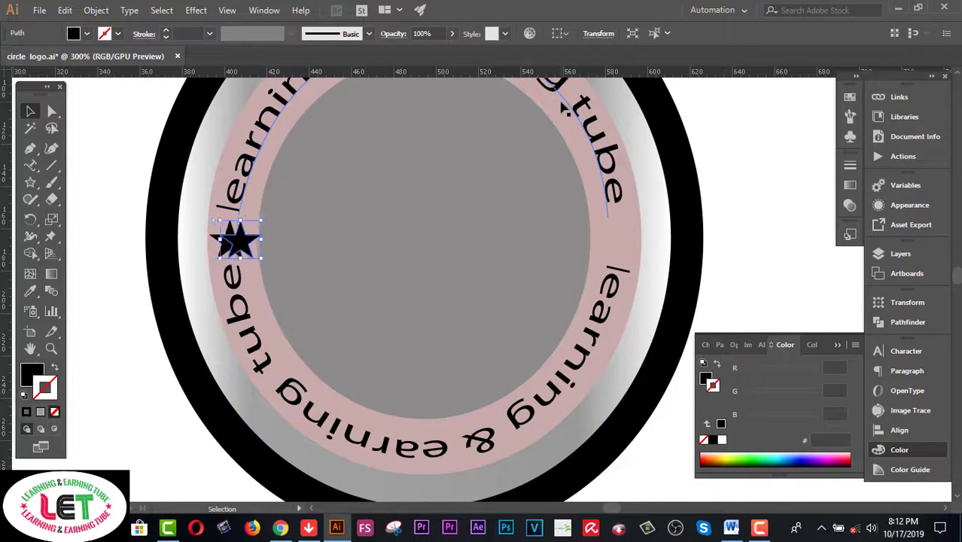
key(ctrl+d)
click(734, 161)
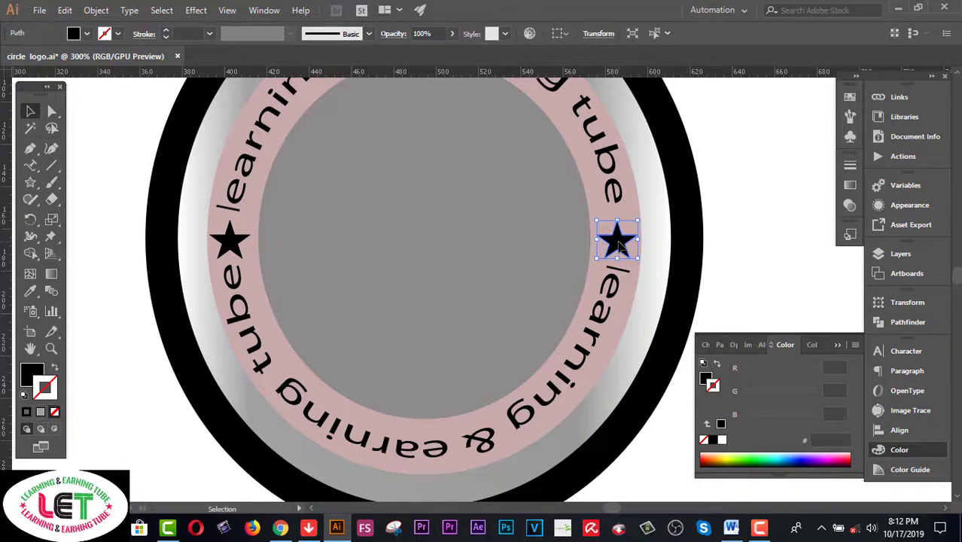
drag(619, 245, 412, 241)
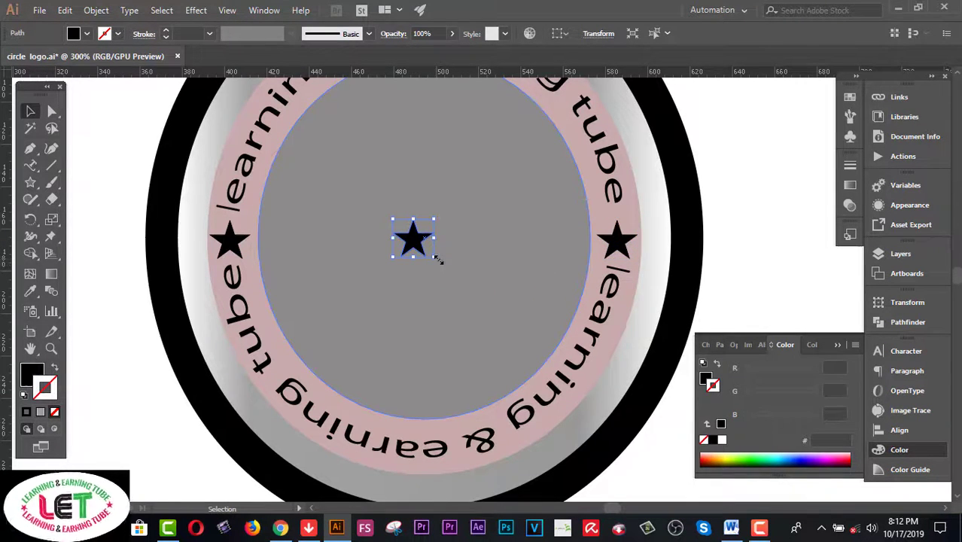
Scale the centre star up to about 129 px wide and centre it in the gray circle
drag(436, 258, 599, 376)
scroll(446, 272, up, 2)
drag(447, 276, 439, 276)
click(734, 160)
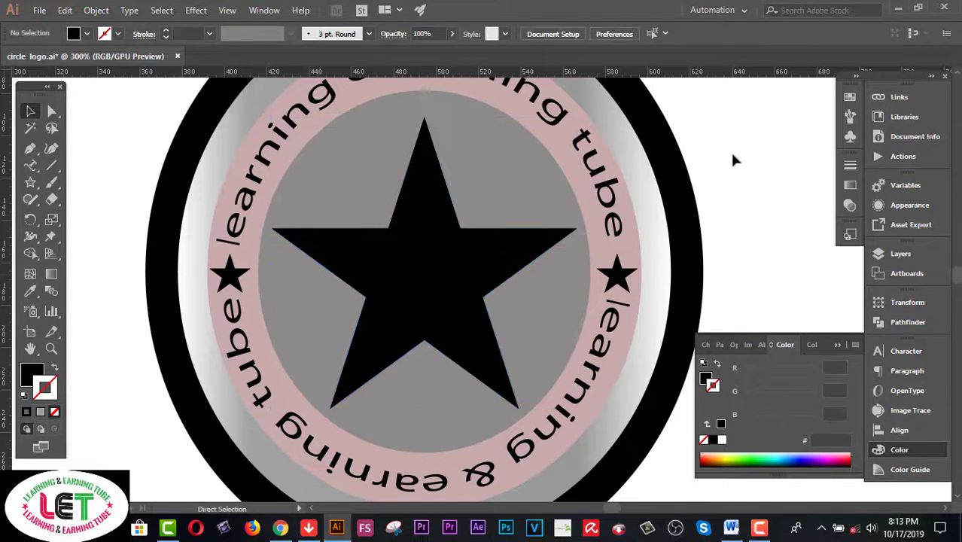
key(ctrl+minus)
key(ctrl+minus)
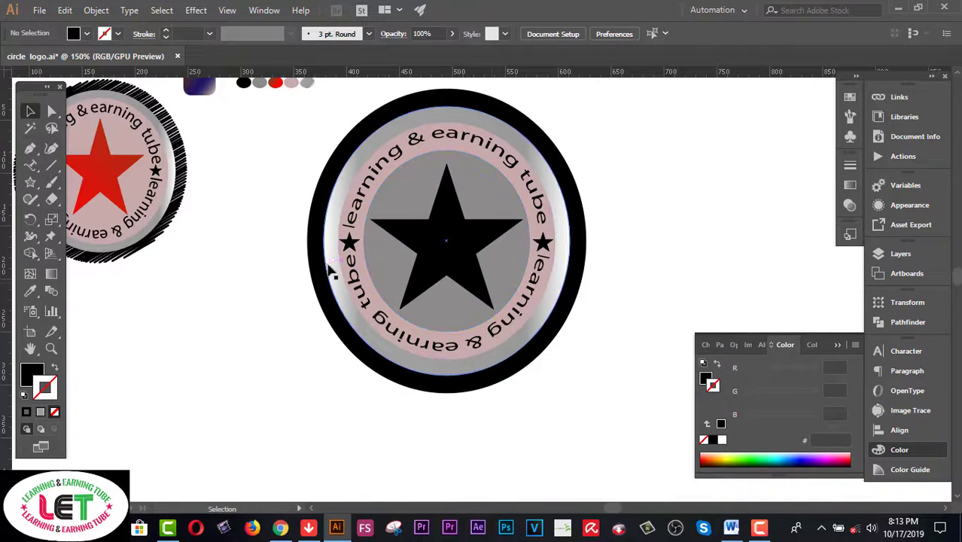
Set the outer ellipse's fill to None, leaving only its 1 pt black stroke
click(581, 255)
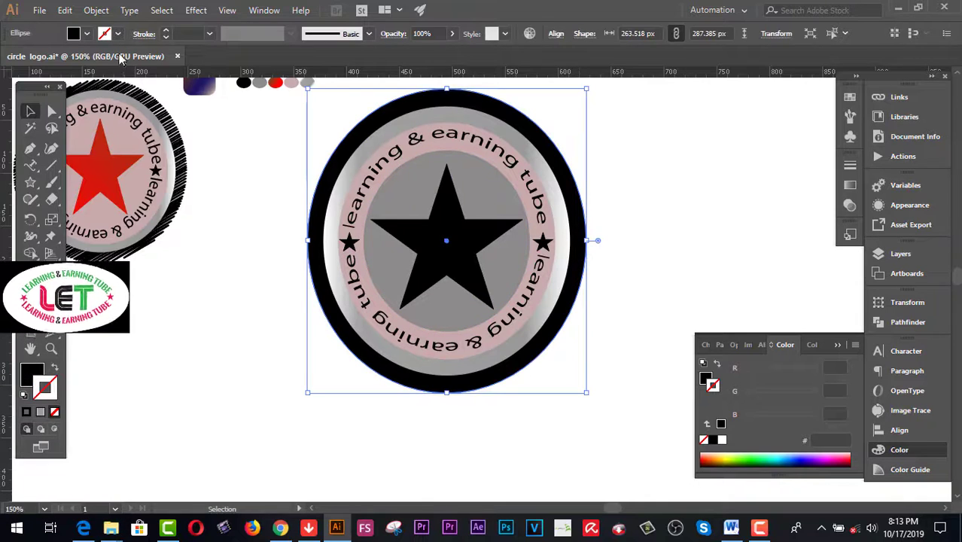
click(87, 34)
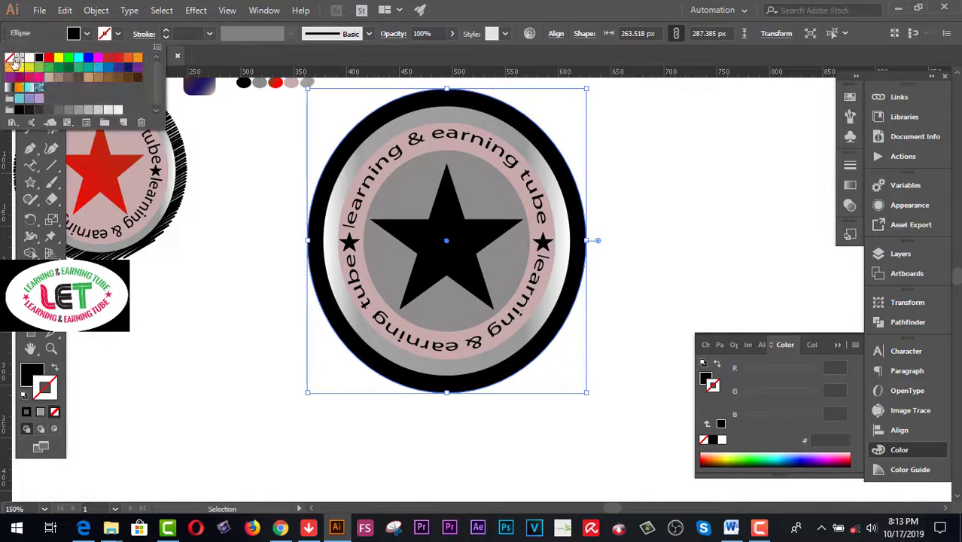
click(10, 60)
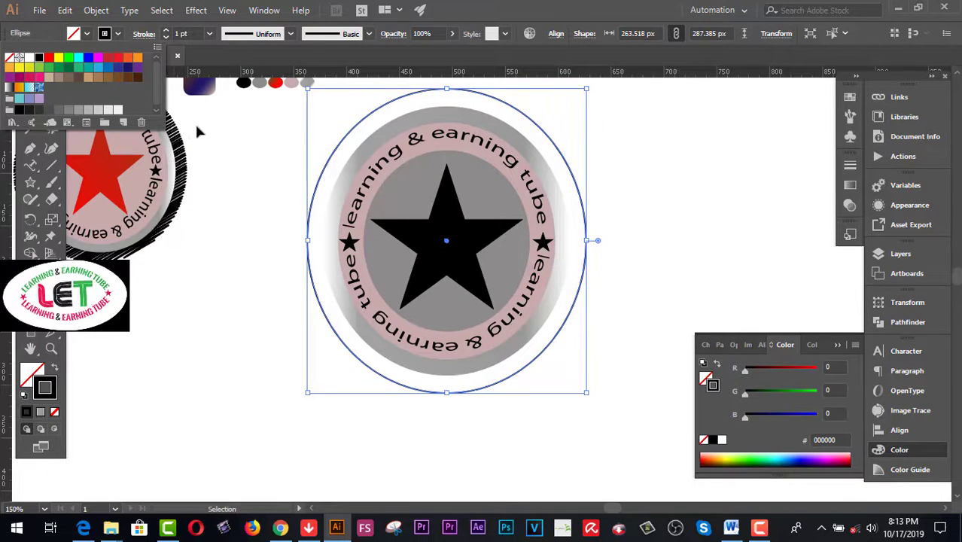
scroll(229, 286, up, 1)
click(194, 12)
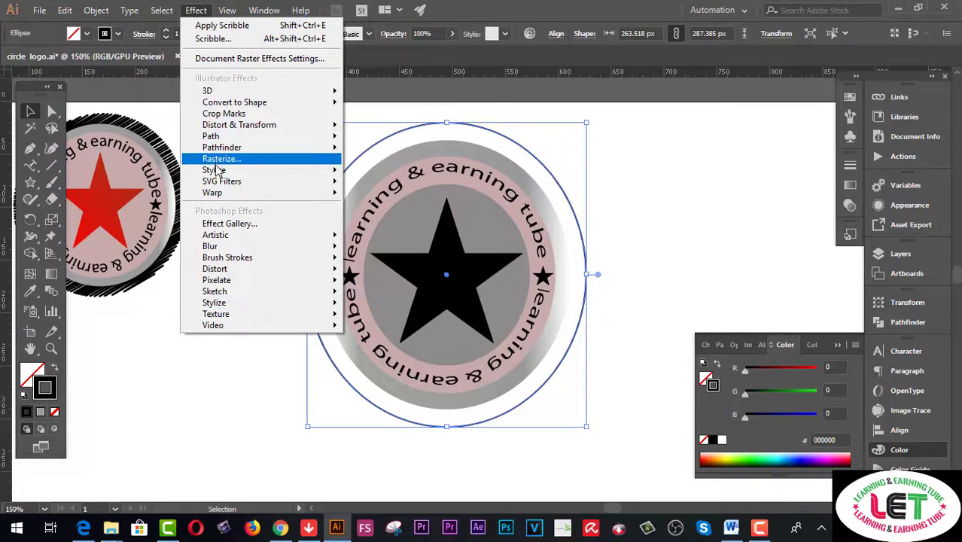
Apply a Custom Scribble effect to the outer ring with 8.58 px path overlap and 1 px stroke
mouse_move(218, 170)
click(385, 250)
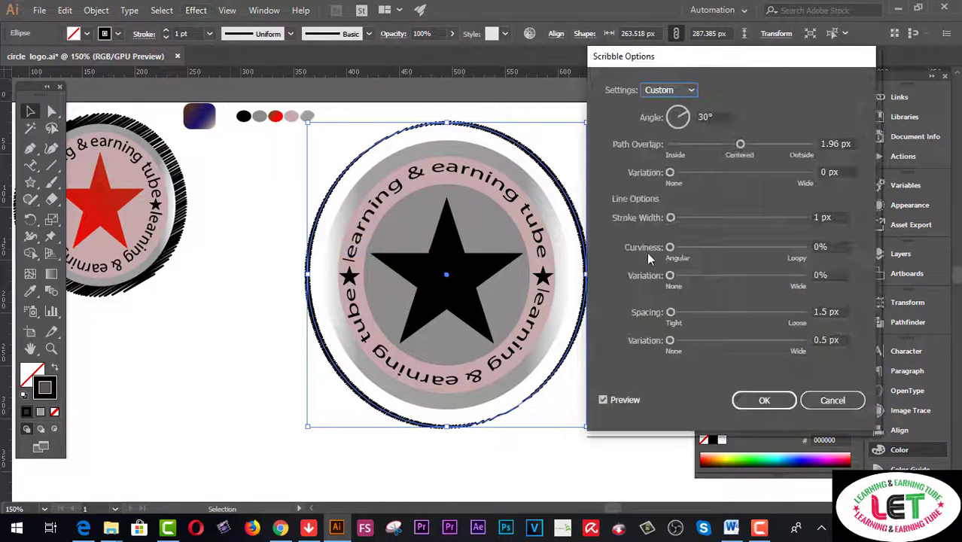
click(689, 89)
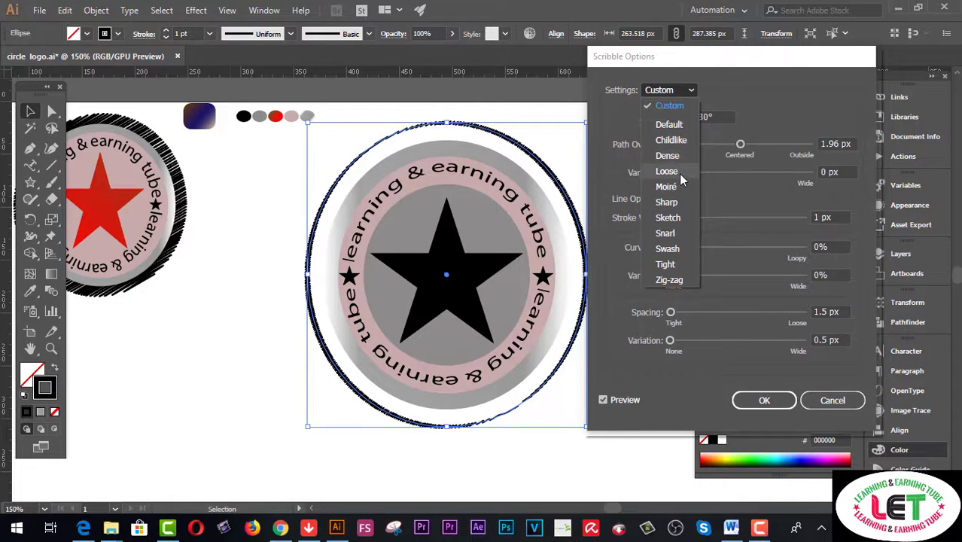
click(734, 93)
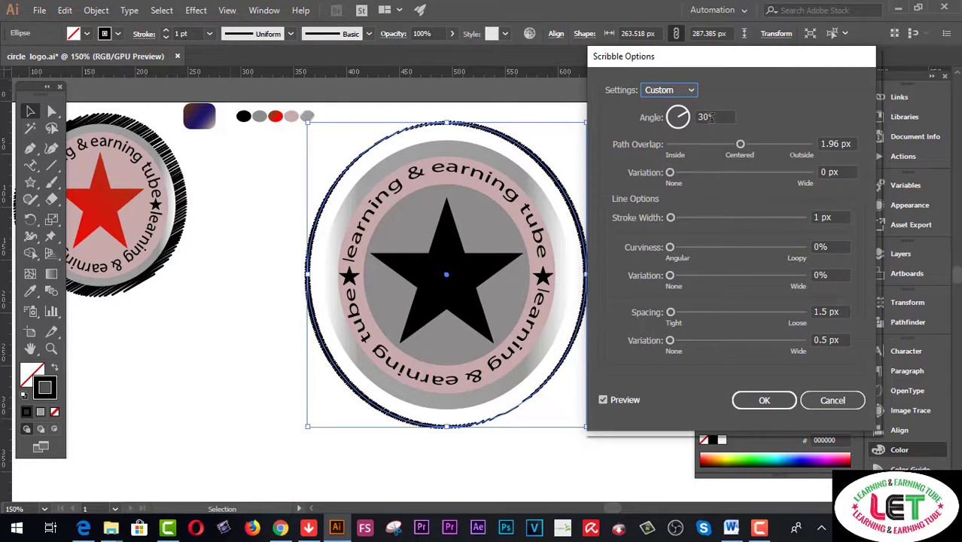
drag(740, 145, 743, 148)
mouse_move(670, 173)
mouse_down()
mouse_move(678, 173)
mouse_move(670, 172)
mouse_up()
drag(670, 218, 670, 218)
drag(743, 145, 742, 146)
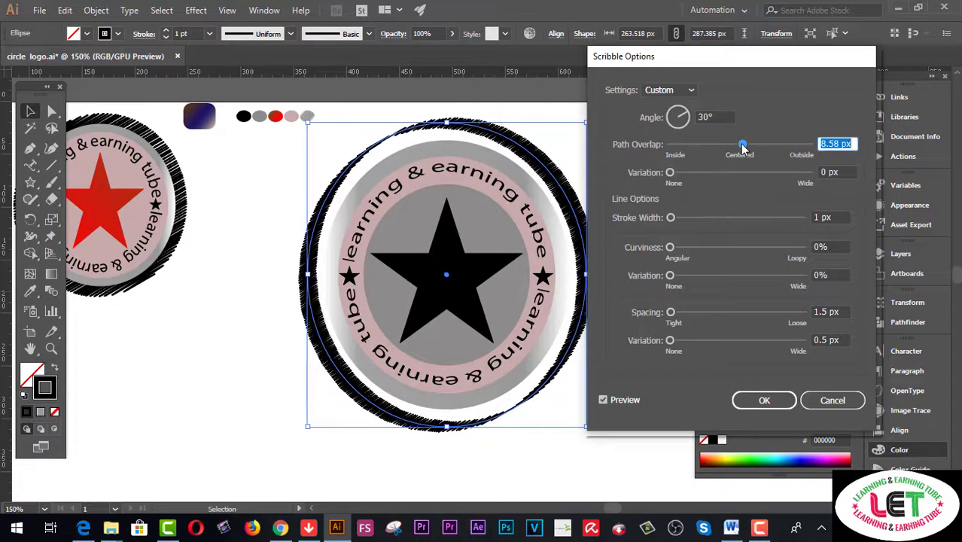
key(Return)
click(135, 228)
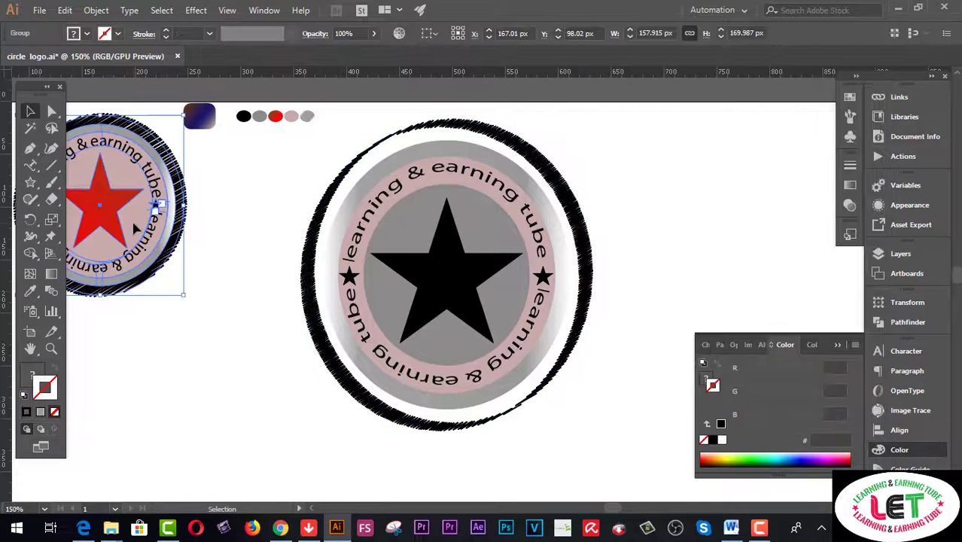
Delete the left reference logo and recolour the scribbled outer ring dark navy
key(Delete)
click(589, 277)
mouse_move(709, 462)
mouse_down()
mouse_move(845, 453)
mouse_move(814, 459)
mouse_up()
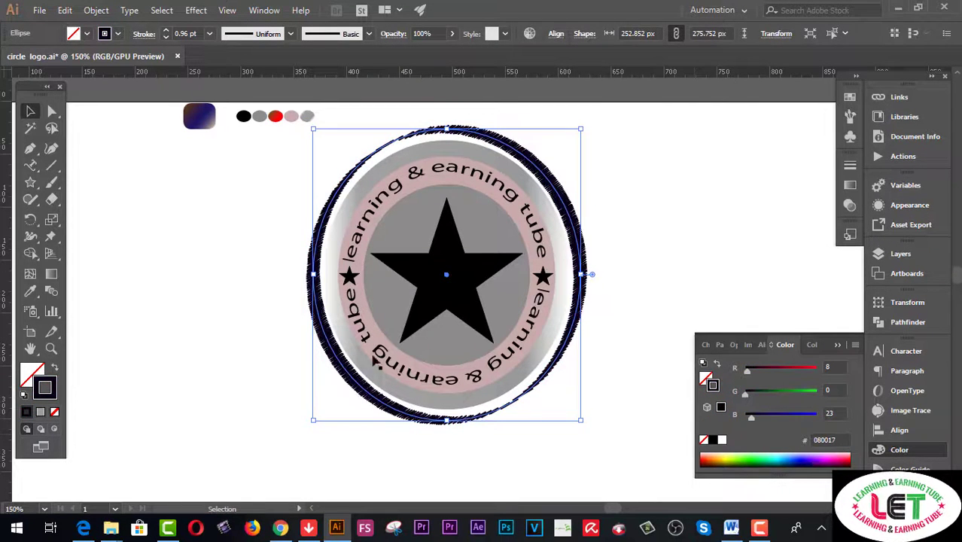
click(652, 230)
Fill the centre star with the red gradient swatch
click(452, 259)
click(30, 291)
click(275, 116)
click(618, 226)
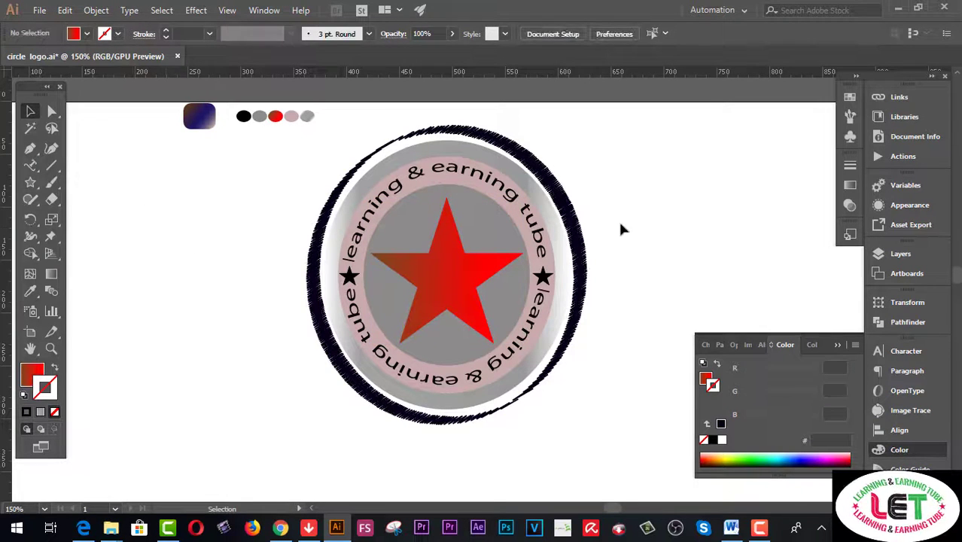
Select and deselect the gray gradient ellipse and the inner gray ellipse
click(560, 218)
shift+click(539, 197)
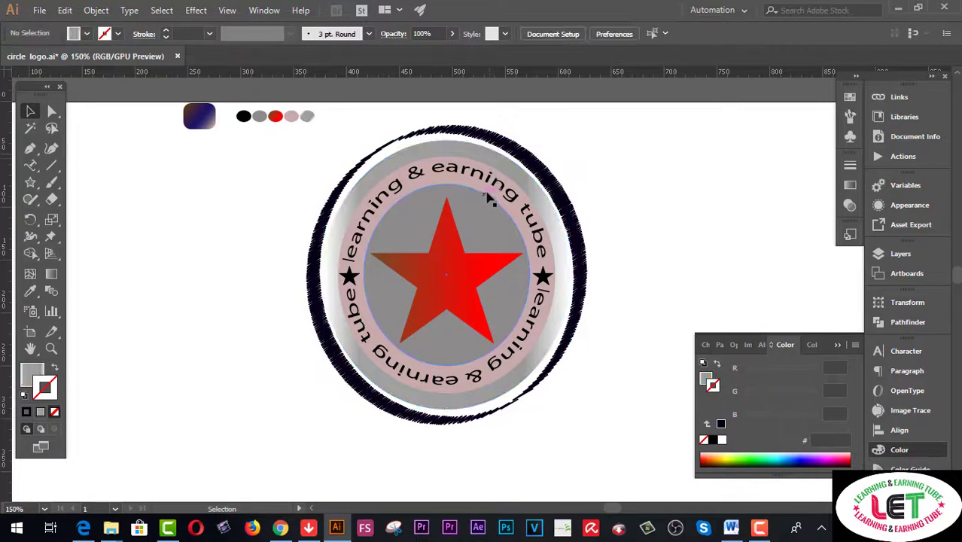
click(489, 202)
click(649, 171)
click(486, 242)
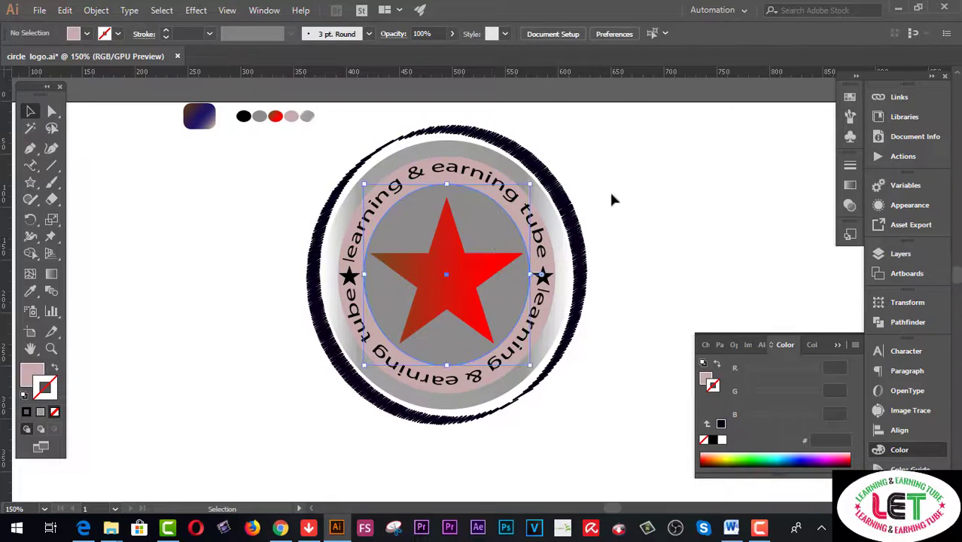
click(654, 178)
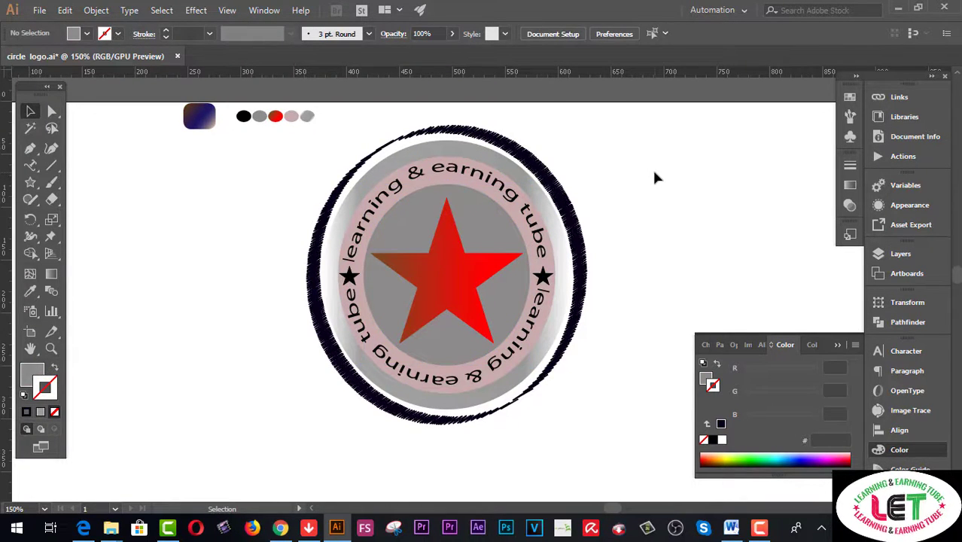